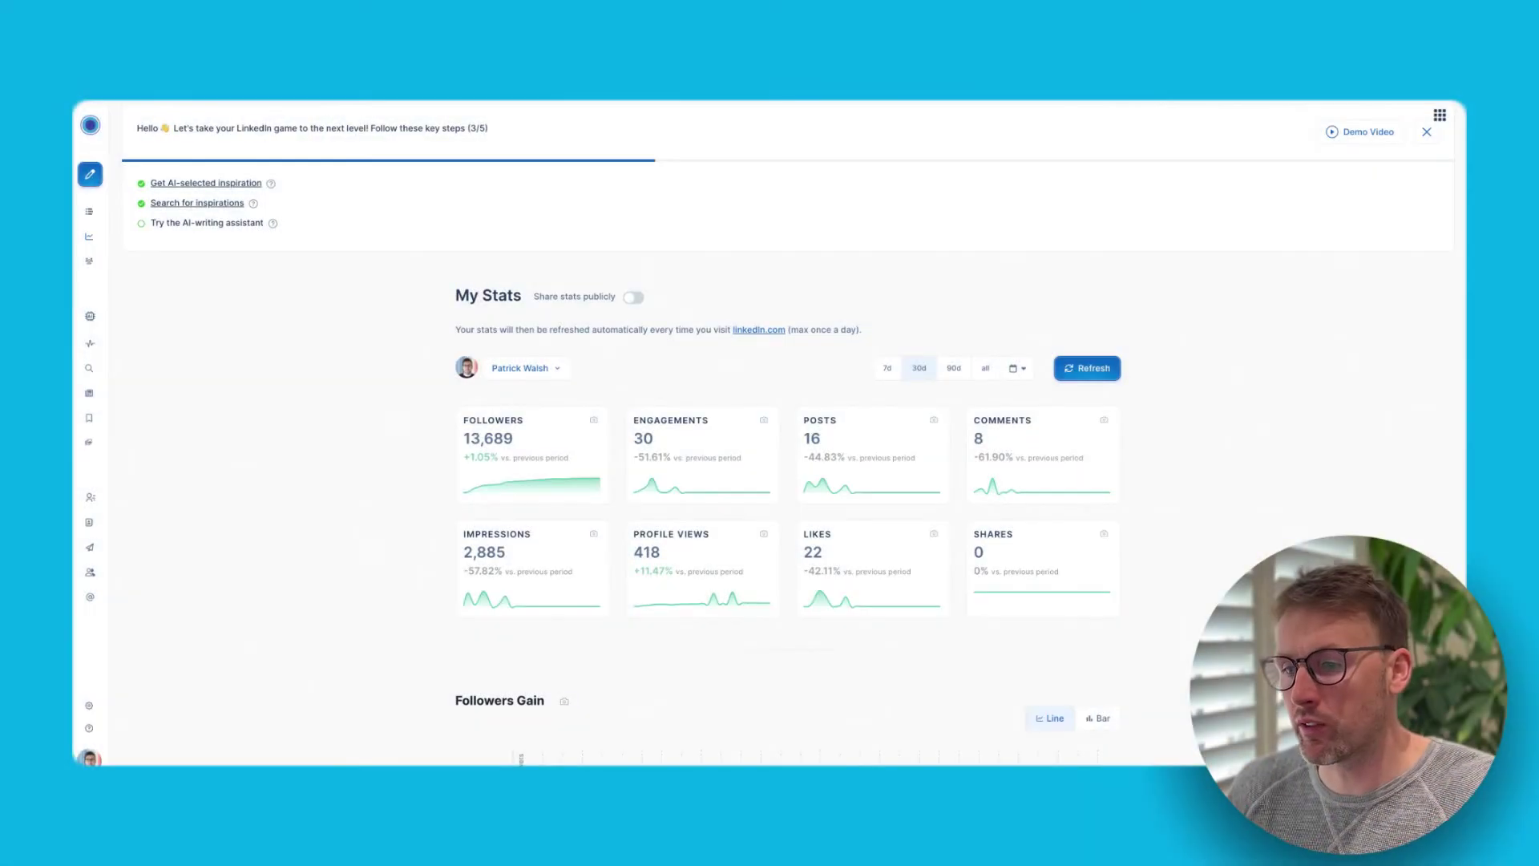
Switch the 'Posts that generated the most' ranking from Engagement to Views
scroll(794, 433, down, 1)
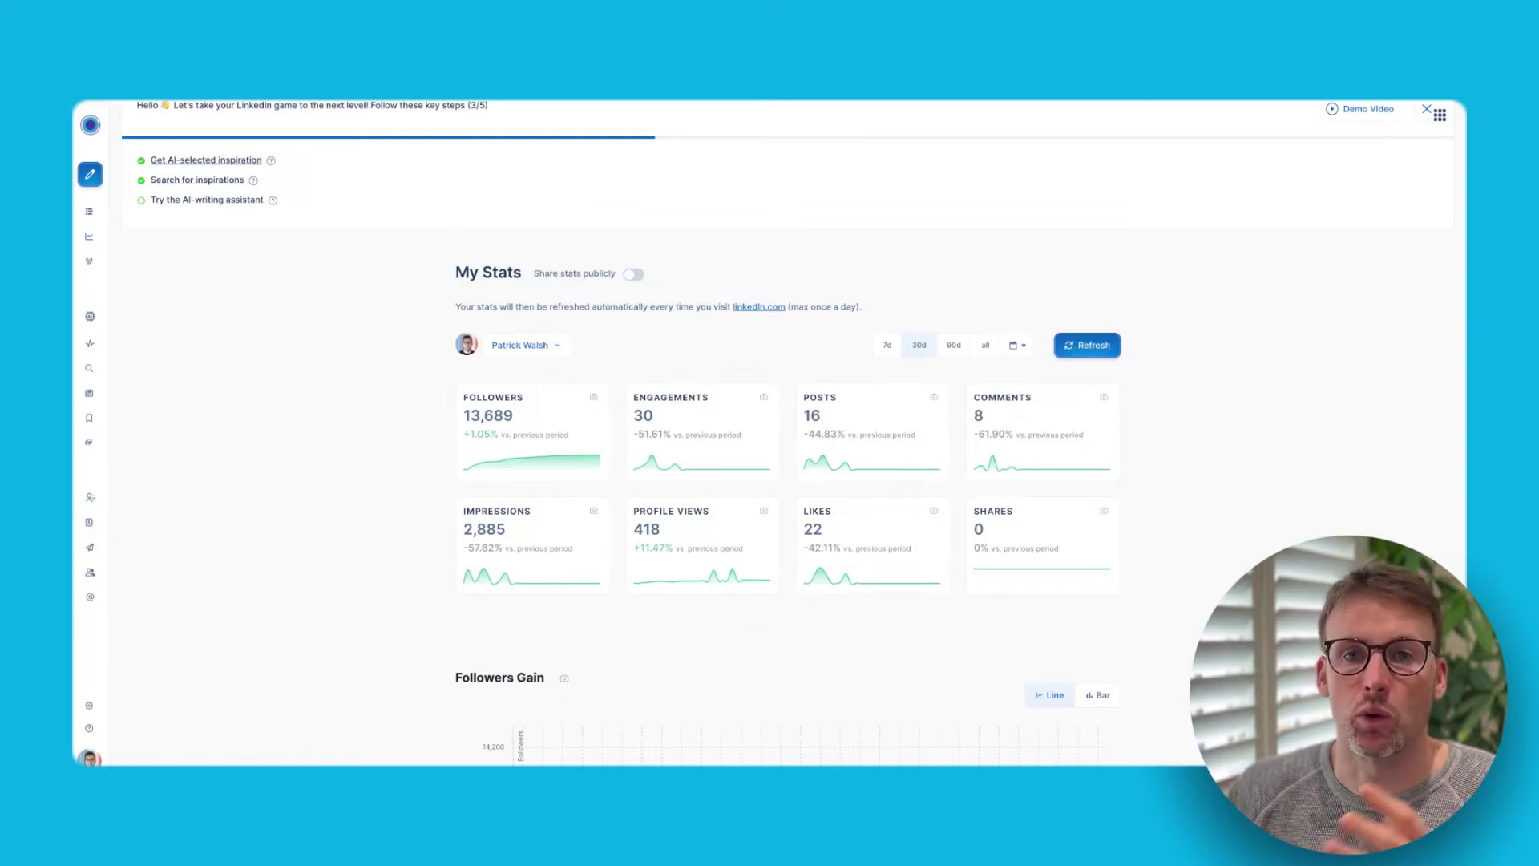
scroll(353, 333, down, 1)
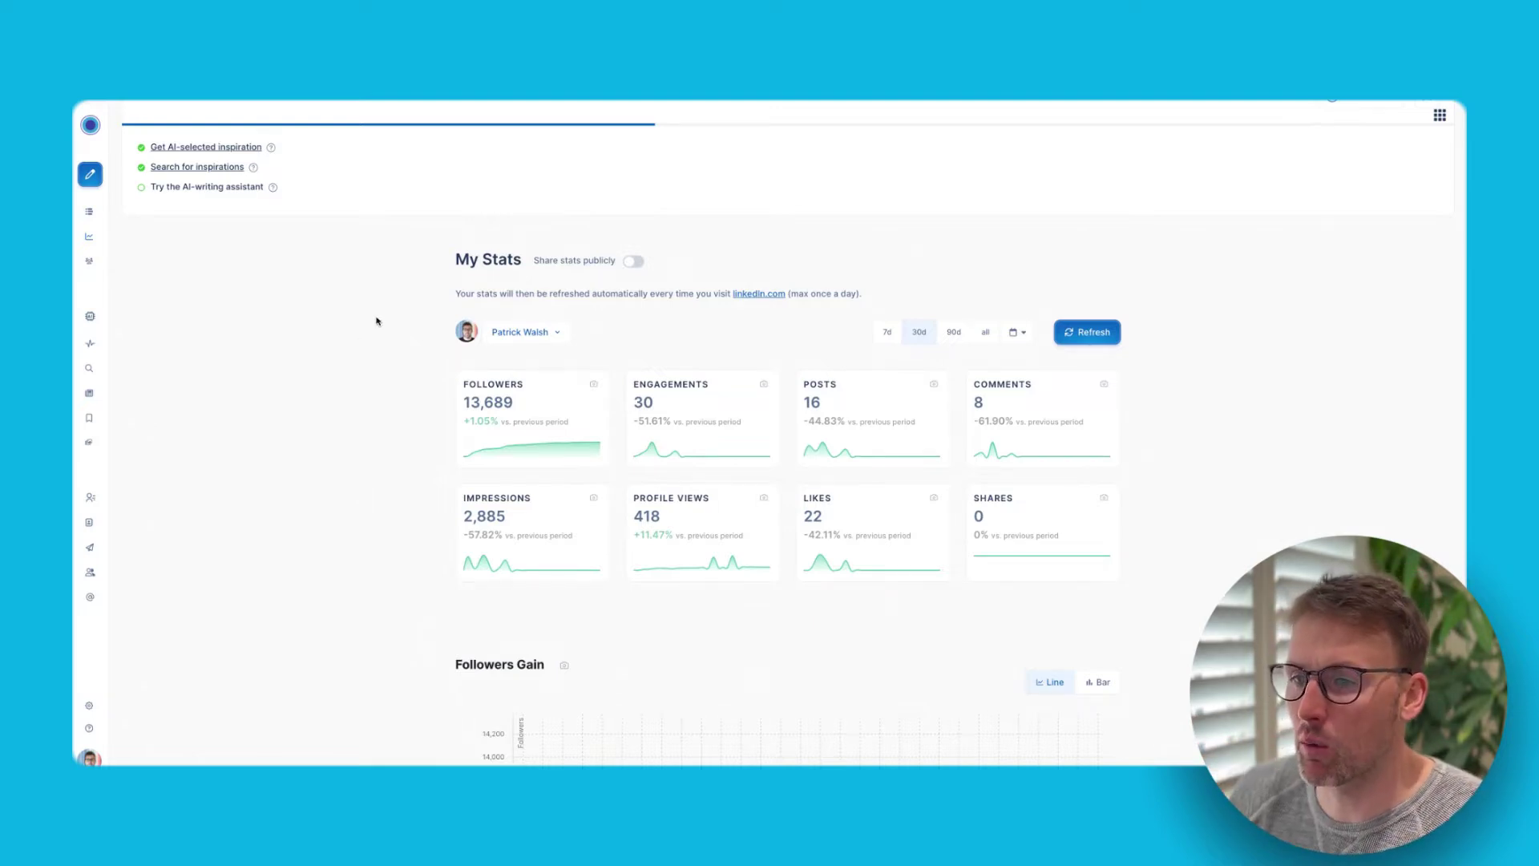
scroll(404, 445, down, 3)
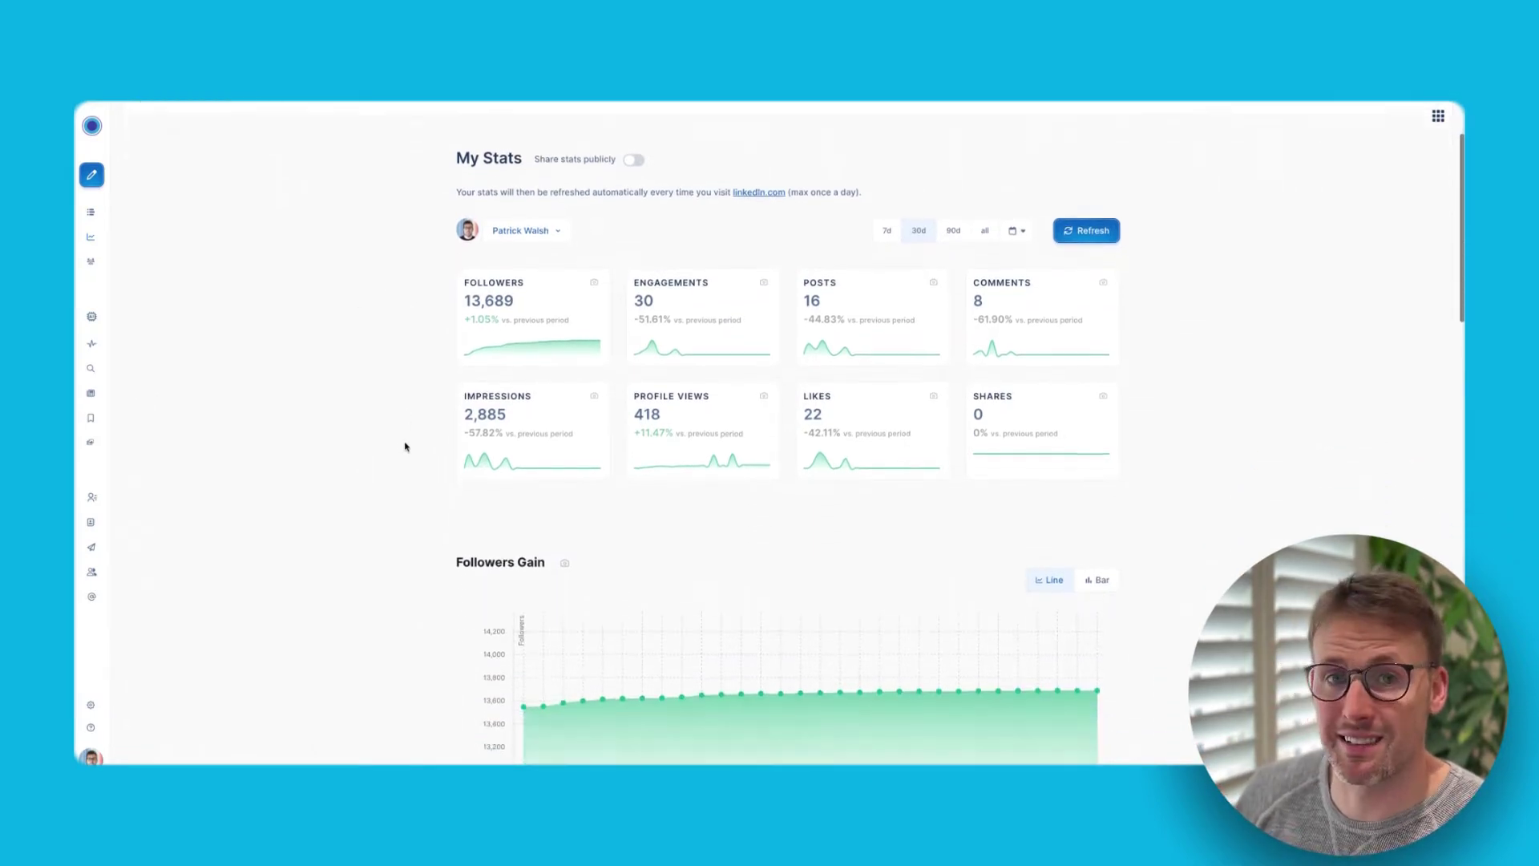
scroll(405, 447, down, 5)
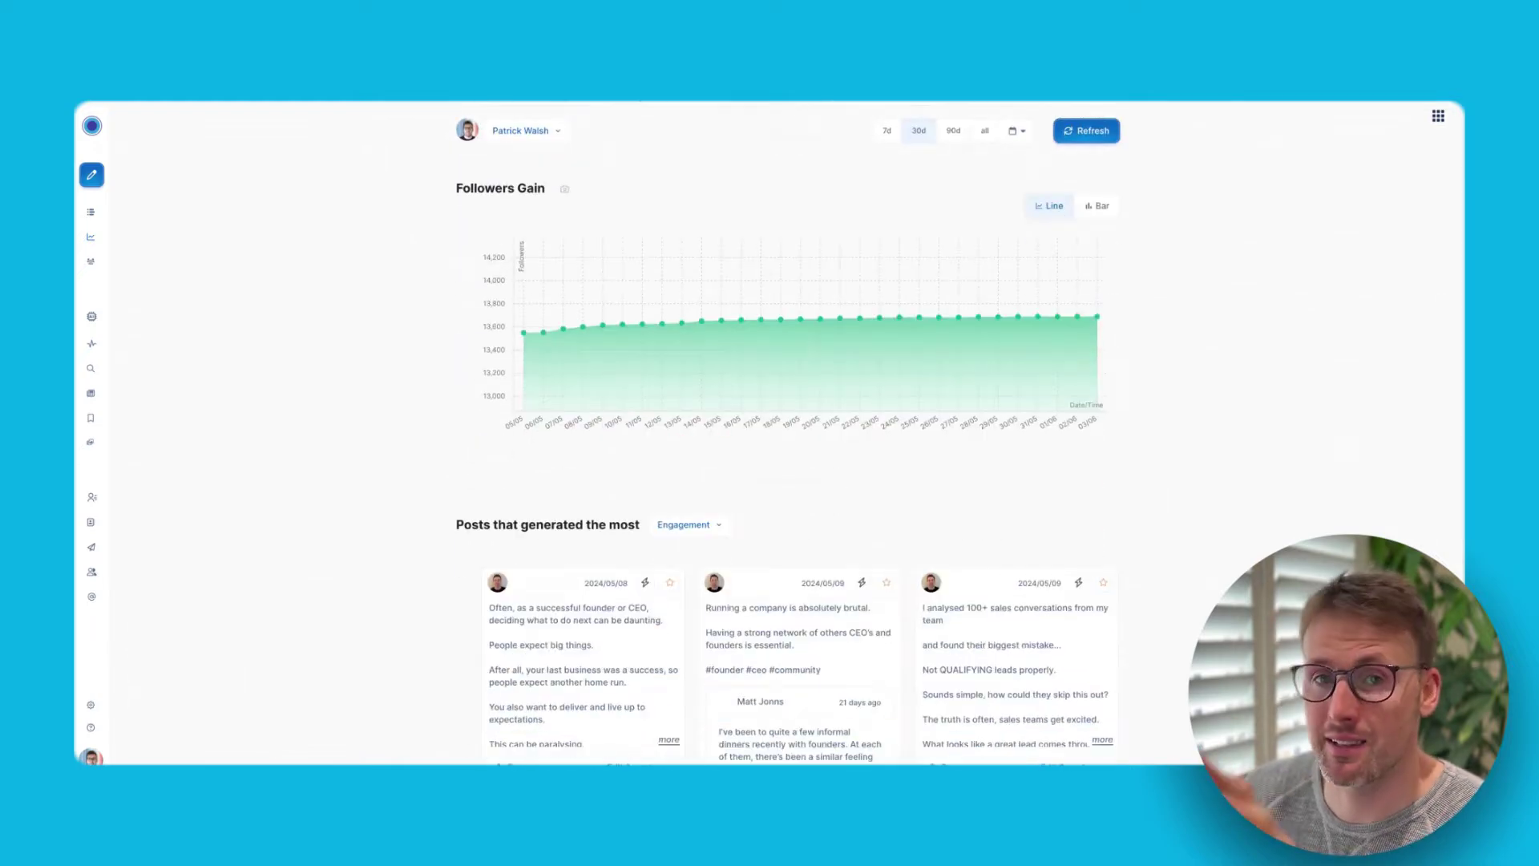
scroll(405, 447, down, 4)
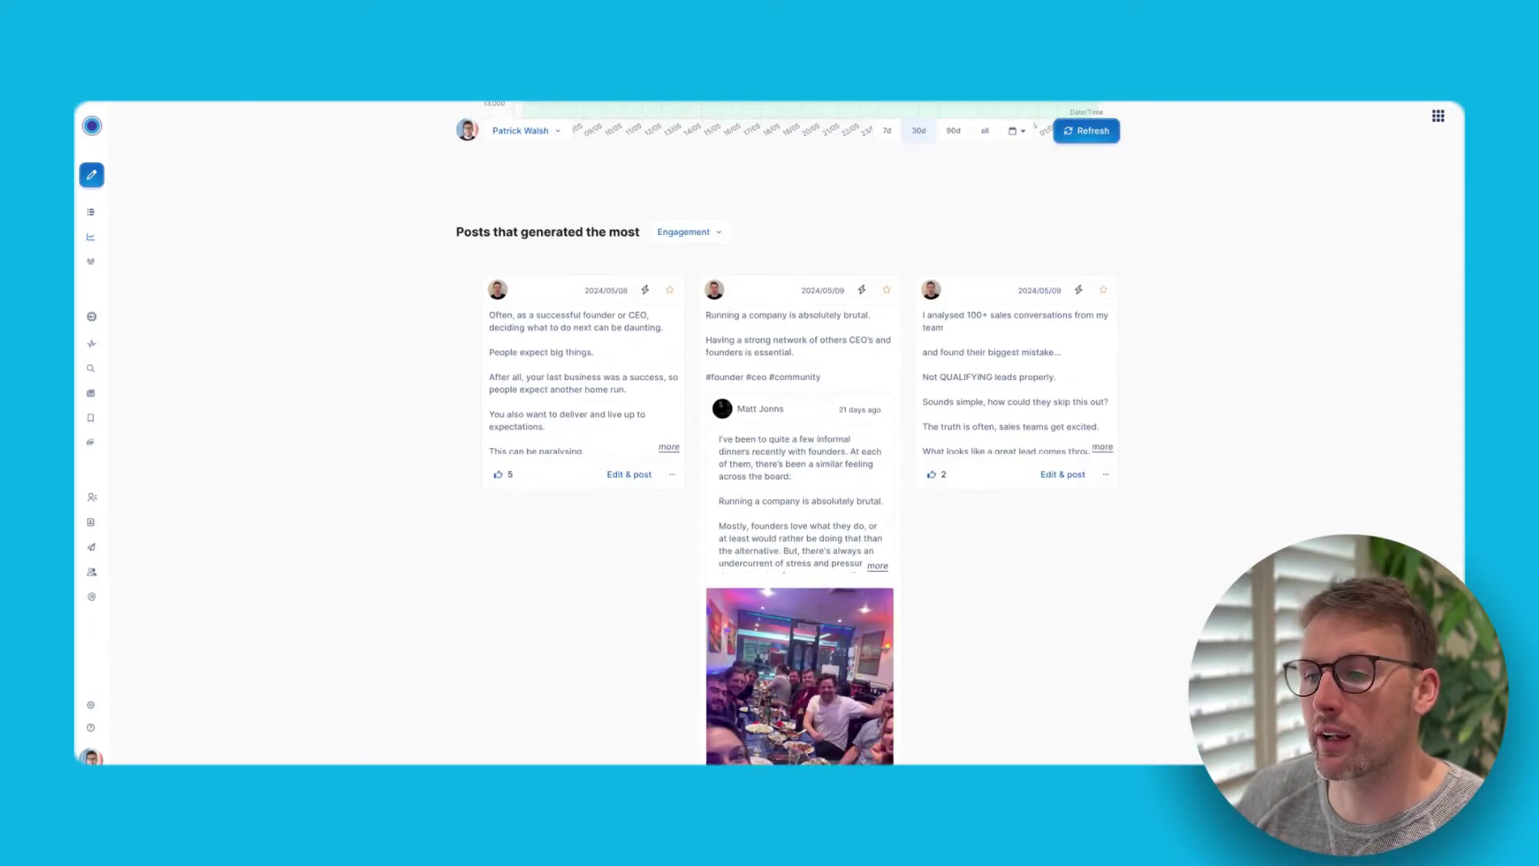
scroll(703, 225, down, 1)
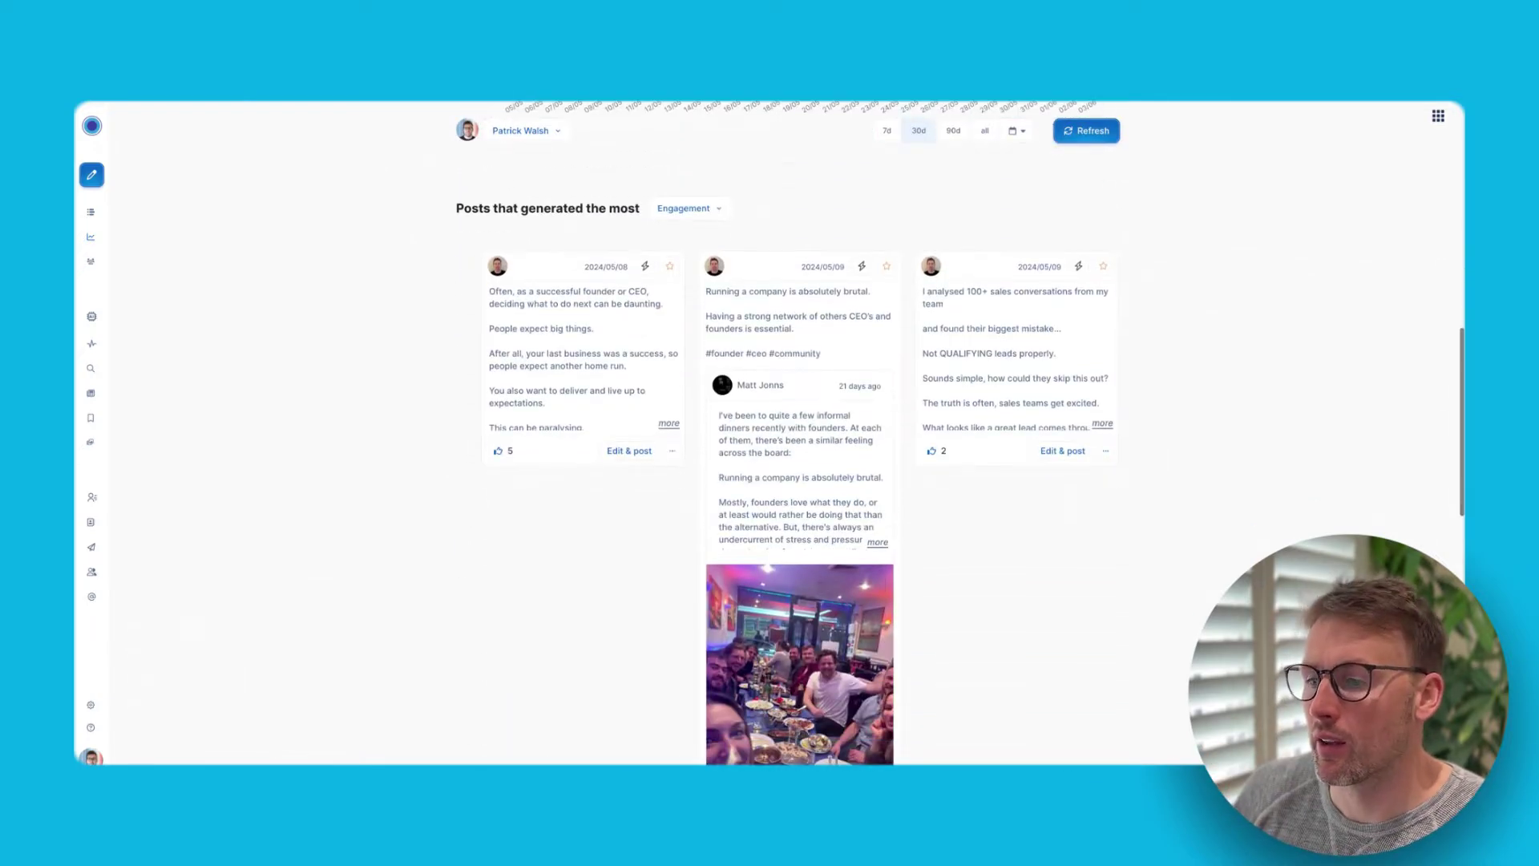
click(698, 217)
click(687, 262)
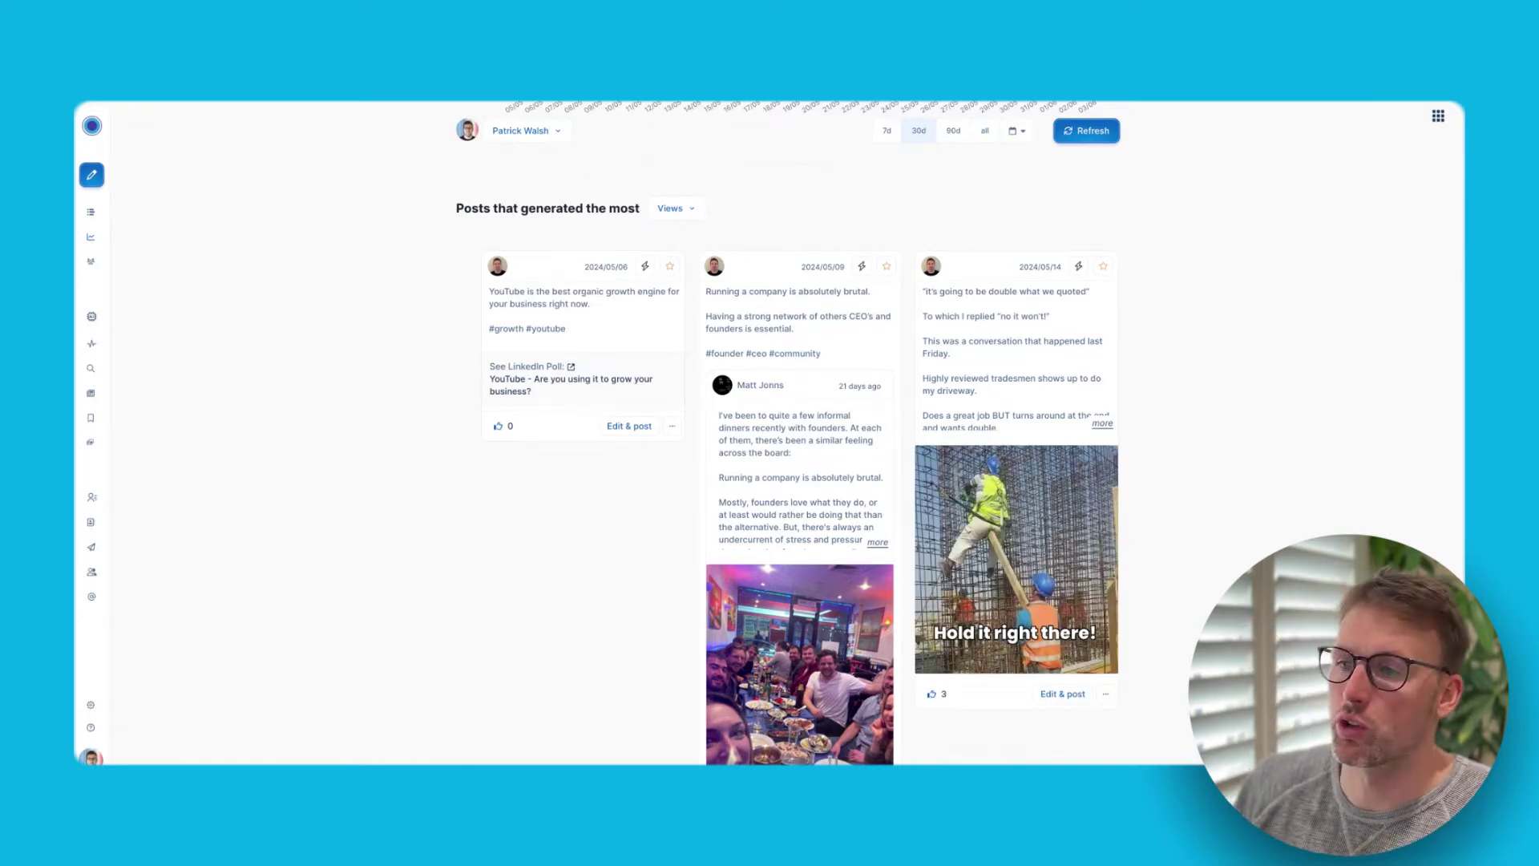
click(686, 210)
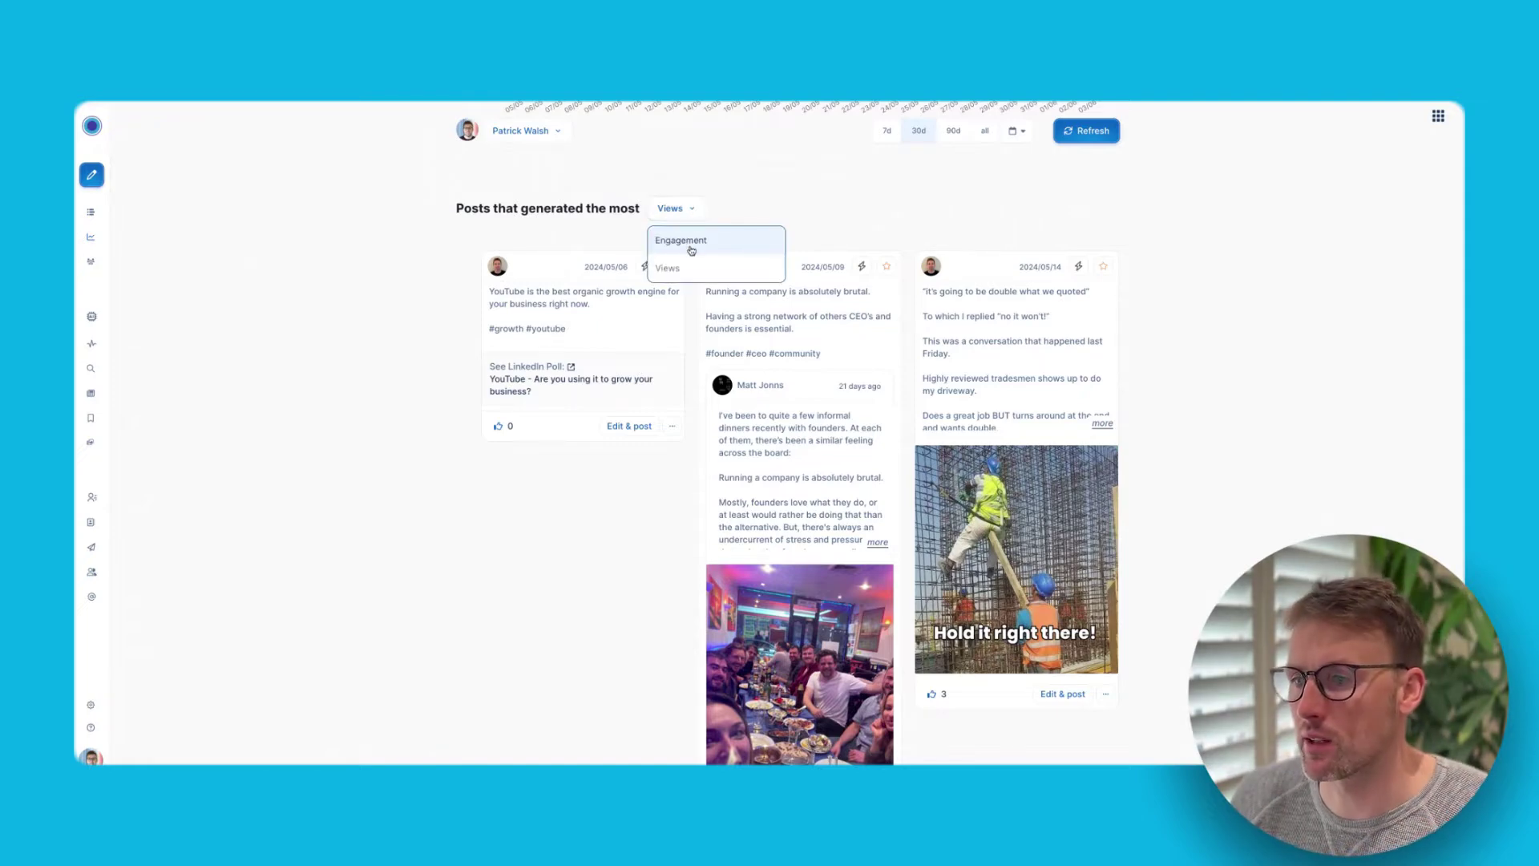
click(799, 196)
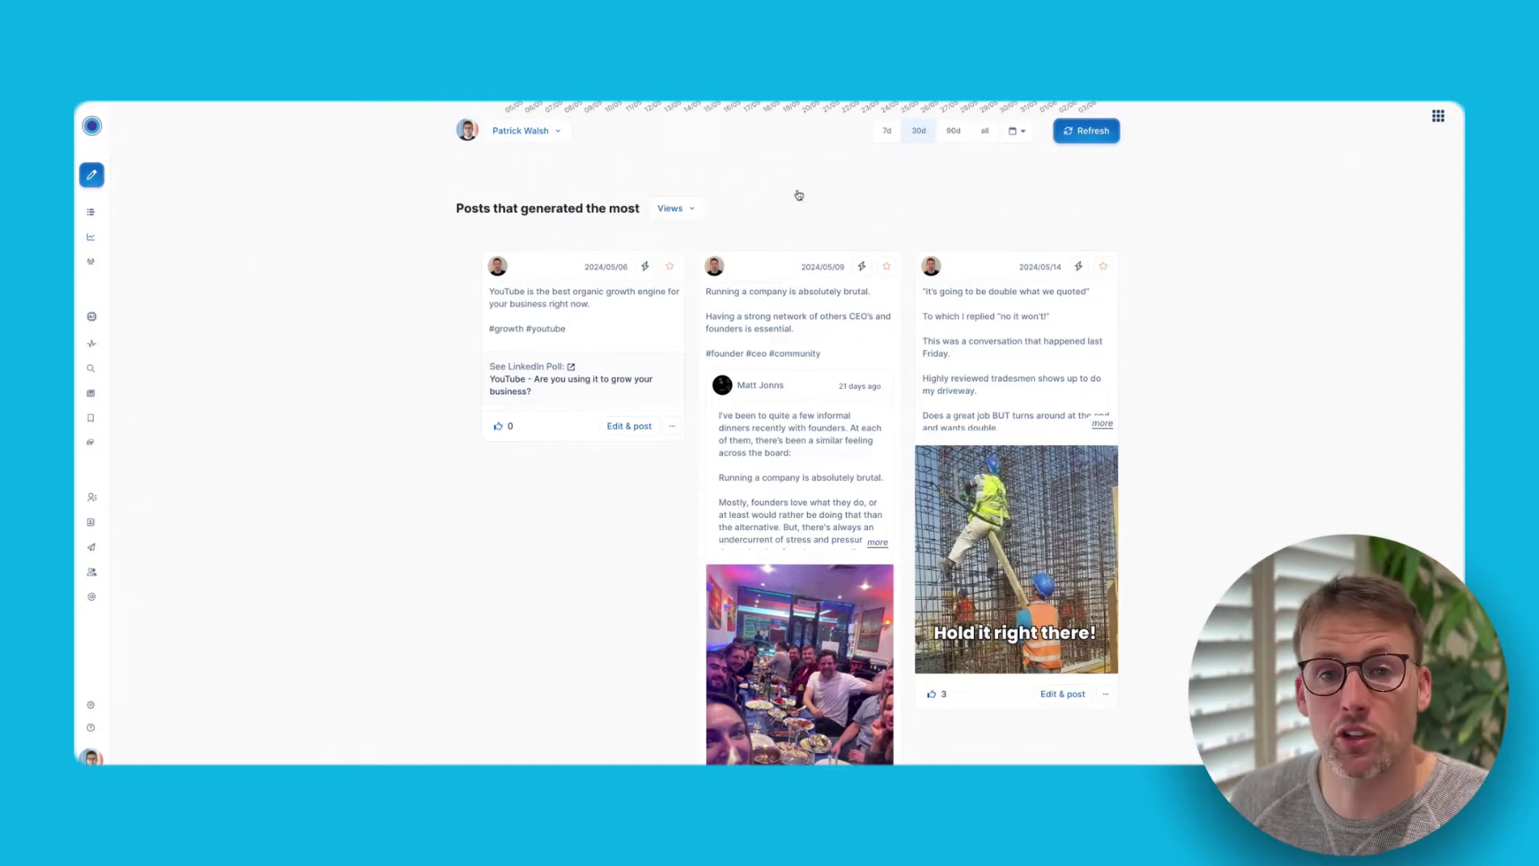
scroll(826, 241, down, 10)
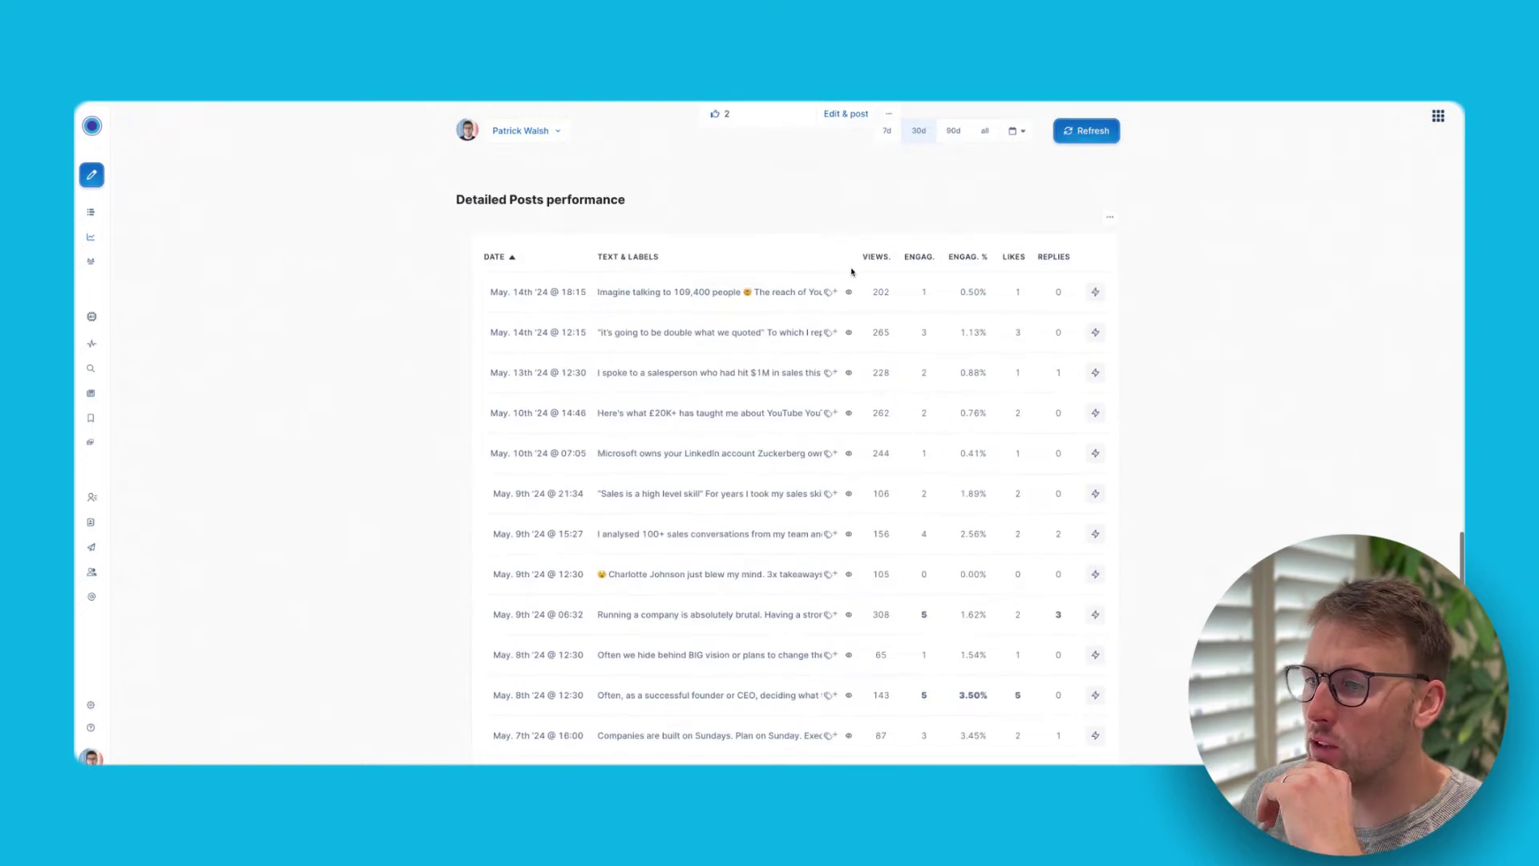
Sort the detailed posts table by most views over a 90-day period
click(877, 257)
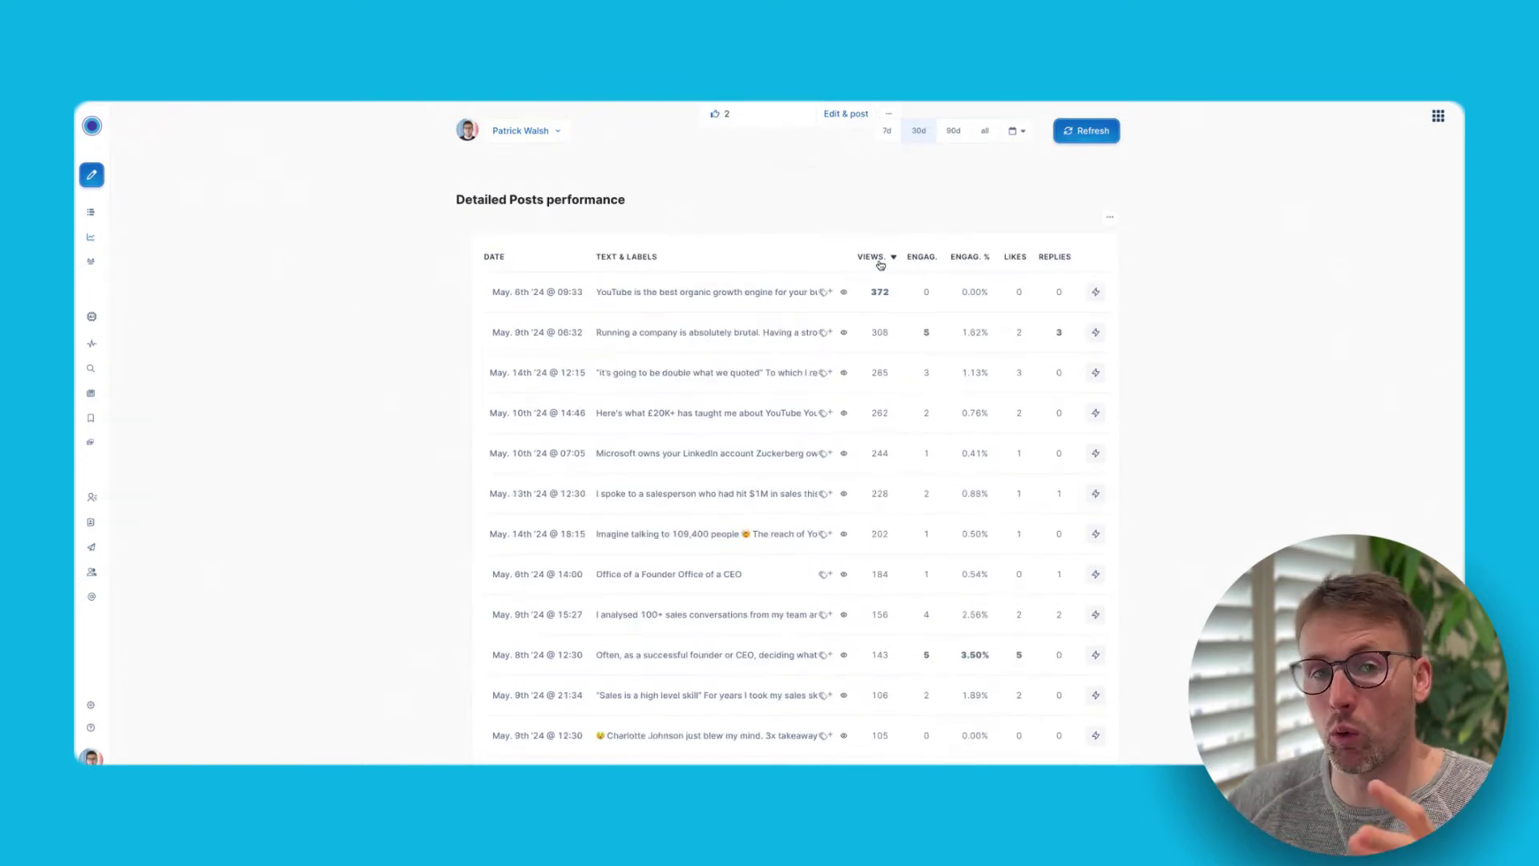
click(953, 131)
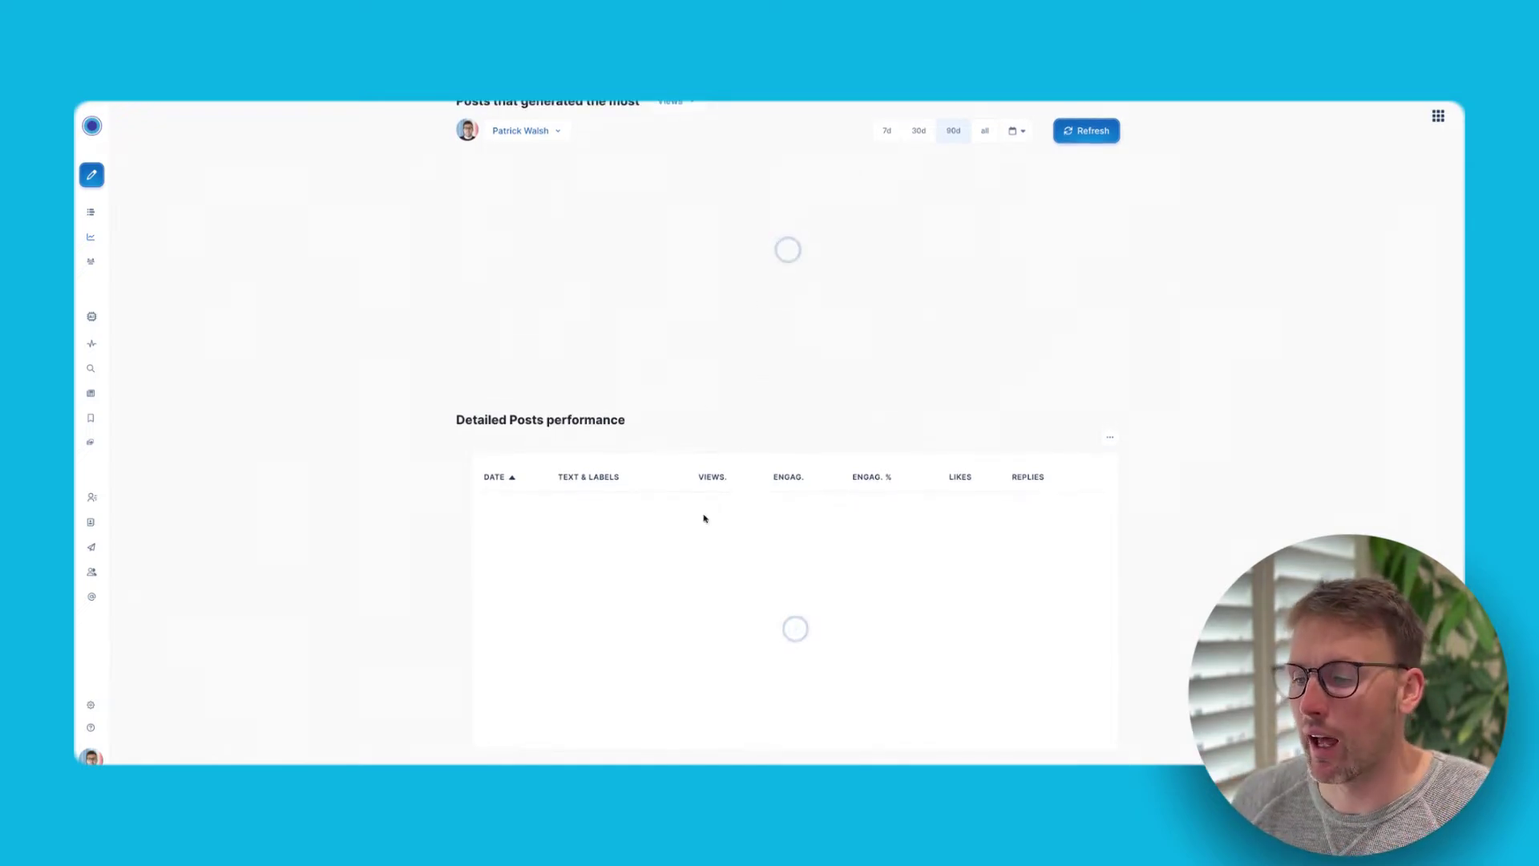
scroll(766, 509, down, 4)
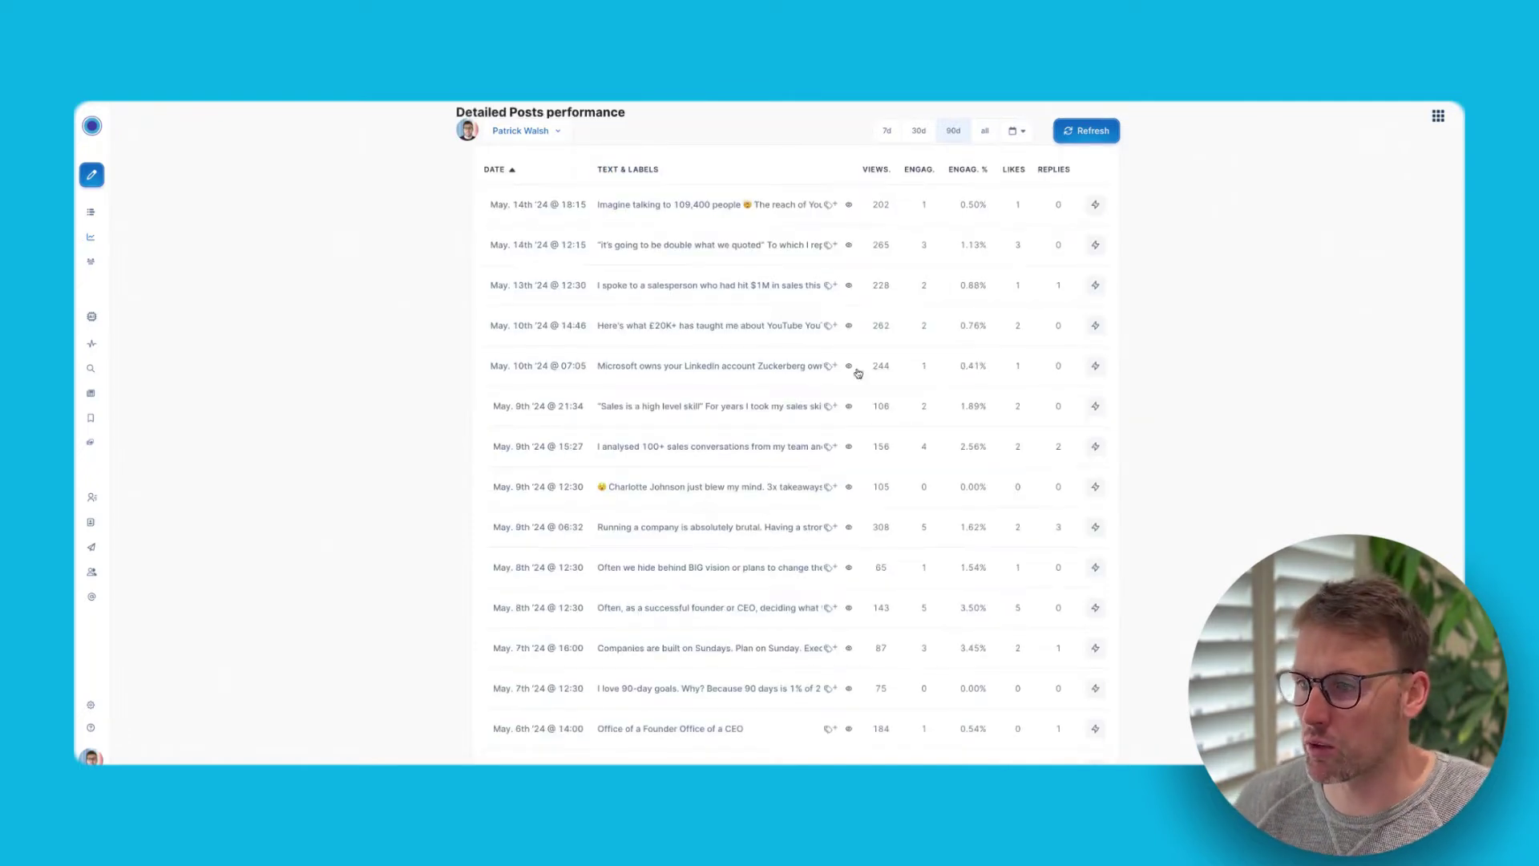
click(874, 171)
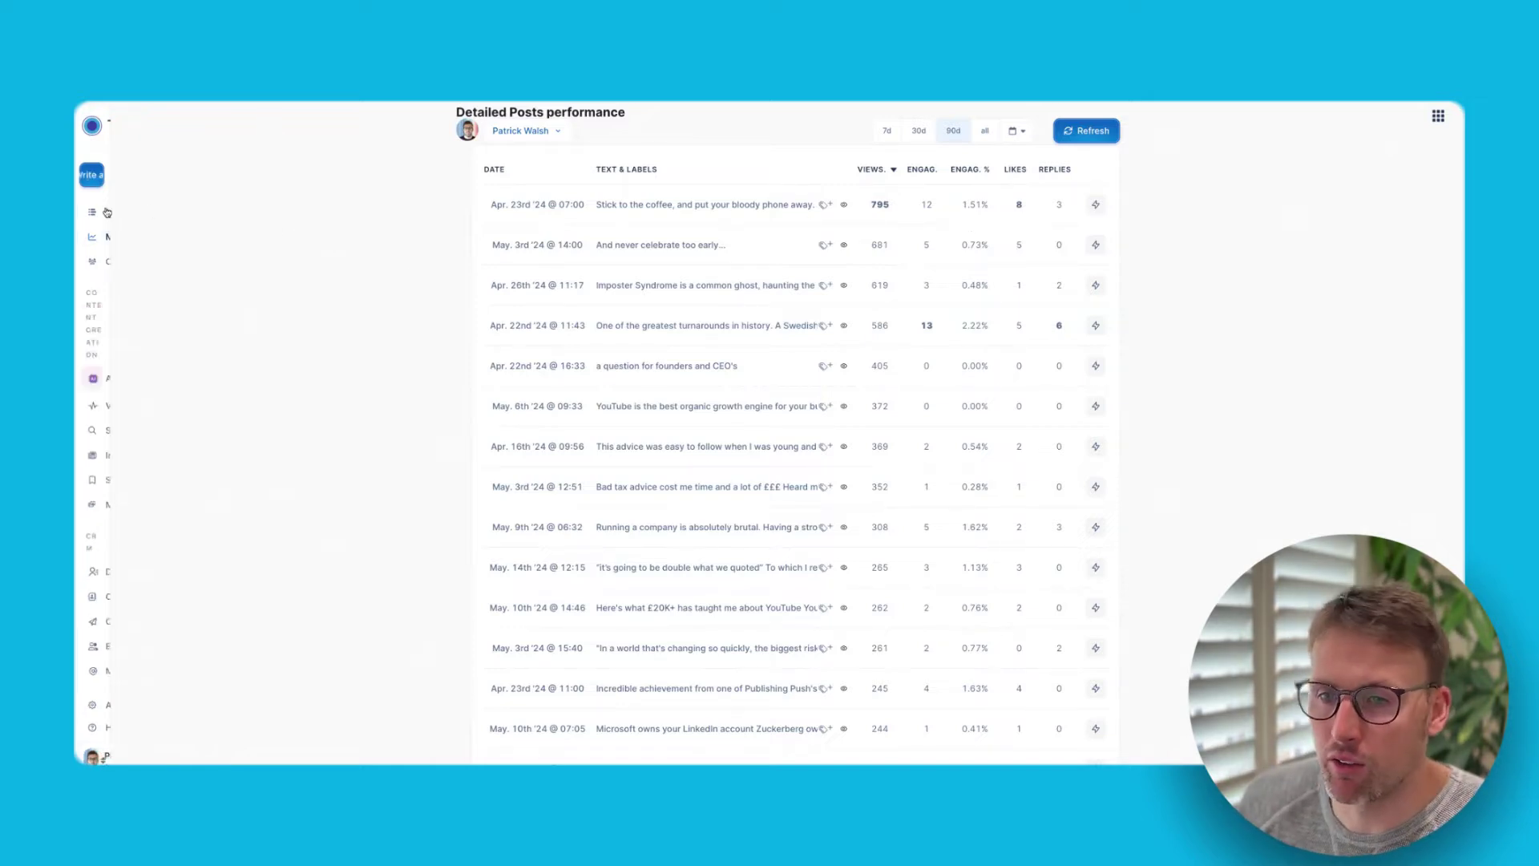
mouse_move(96, 213)
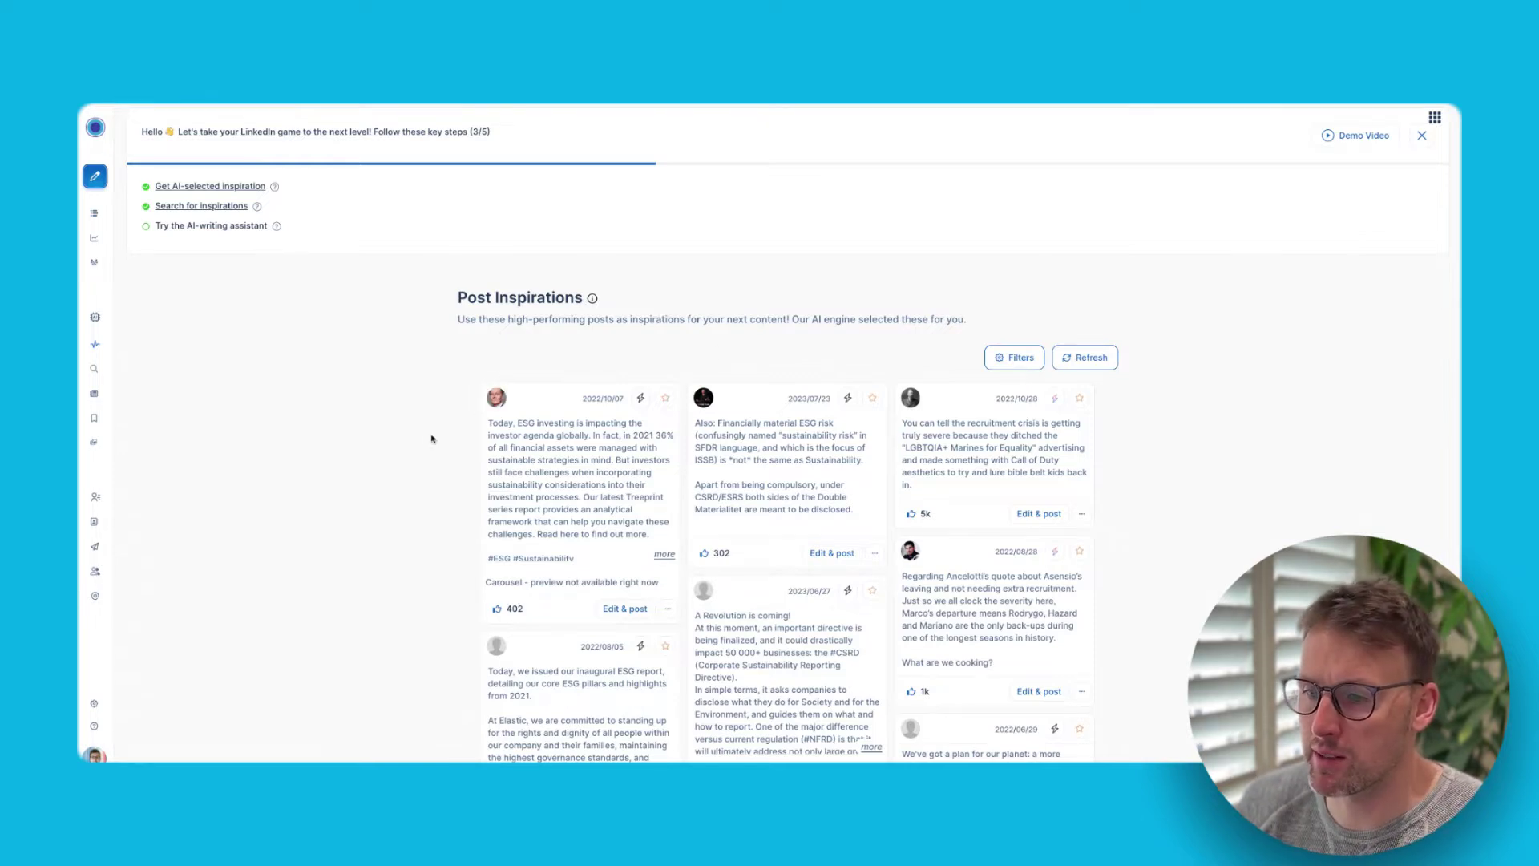
Scroll down the Post Inspirations feed of high-performing LinkedIn posts
scroll(532, 439, down, 1)
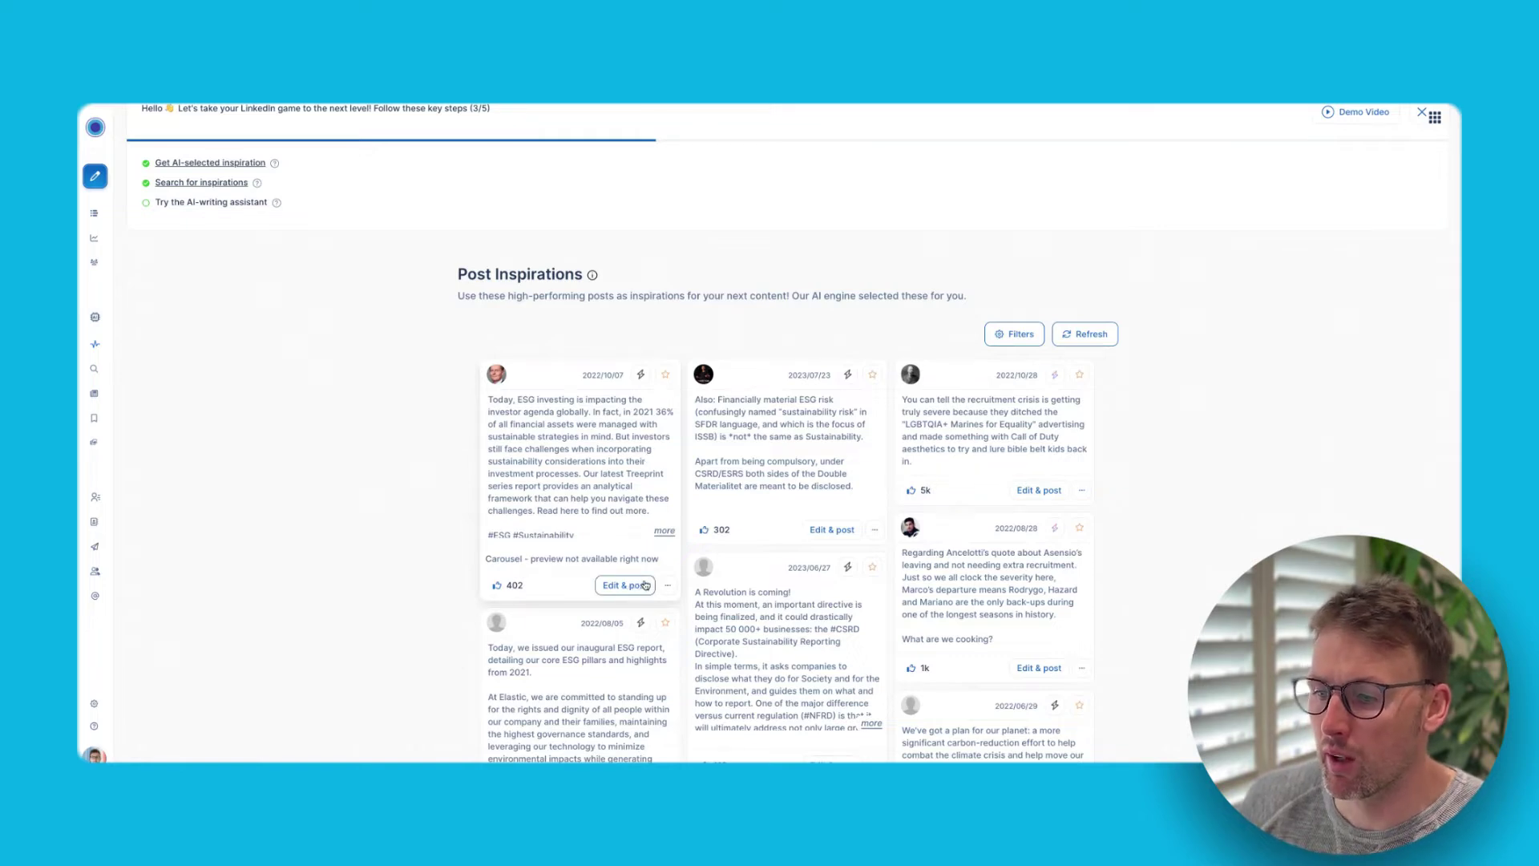
scroll(631, 589, down, 2)
Load the ESG post into the composer, removing 'Today' and 'In fact, in 2021'
click(626, 560)
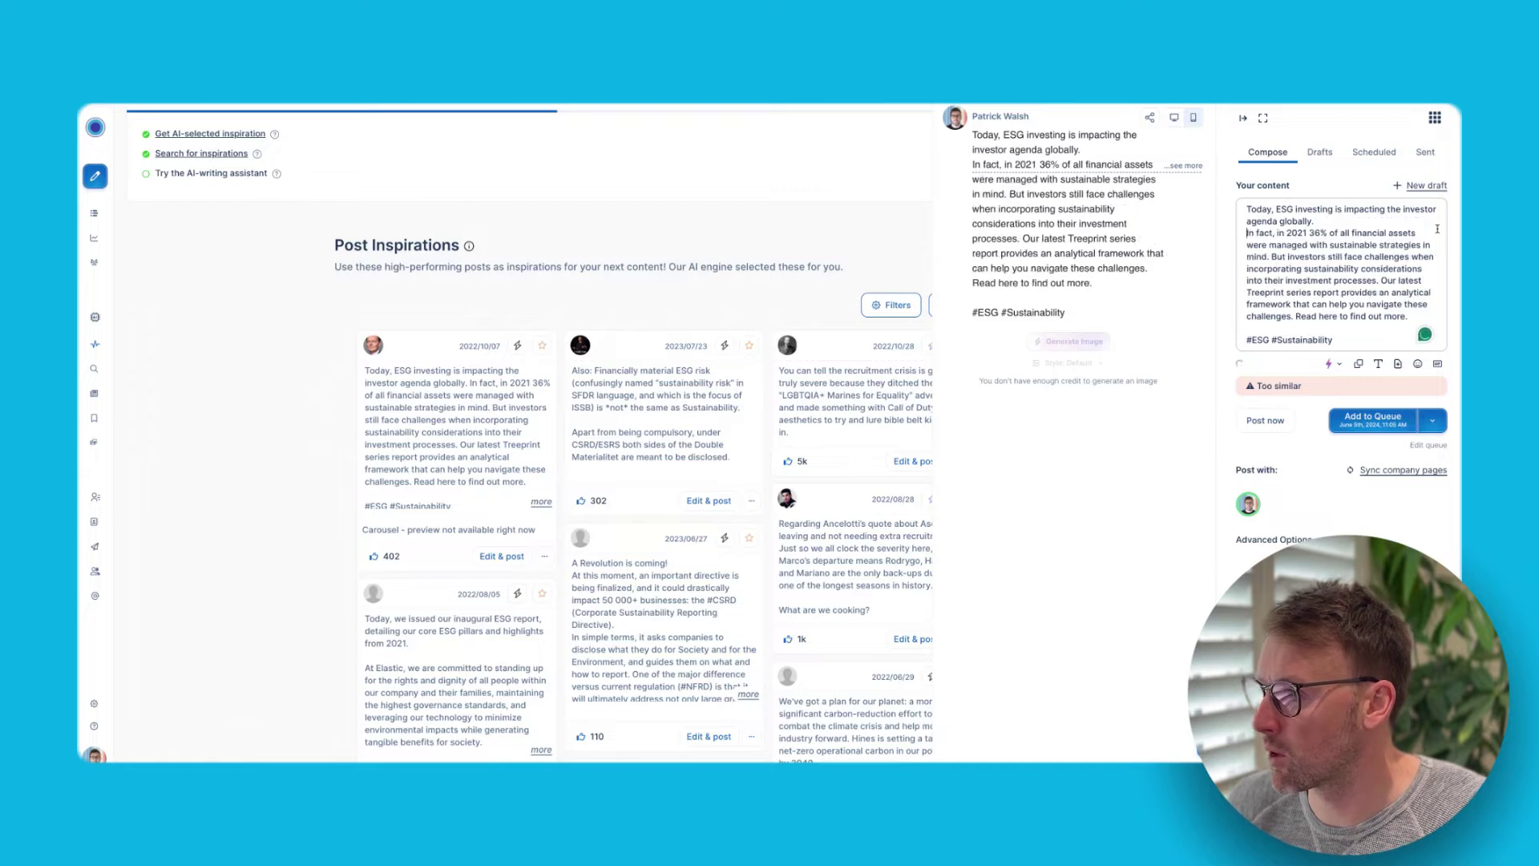
key(Return)
key(Return)
drag(1313, 246, 1224, 251)
key(BackSpace)
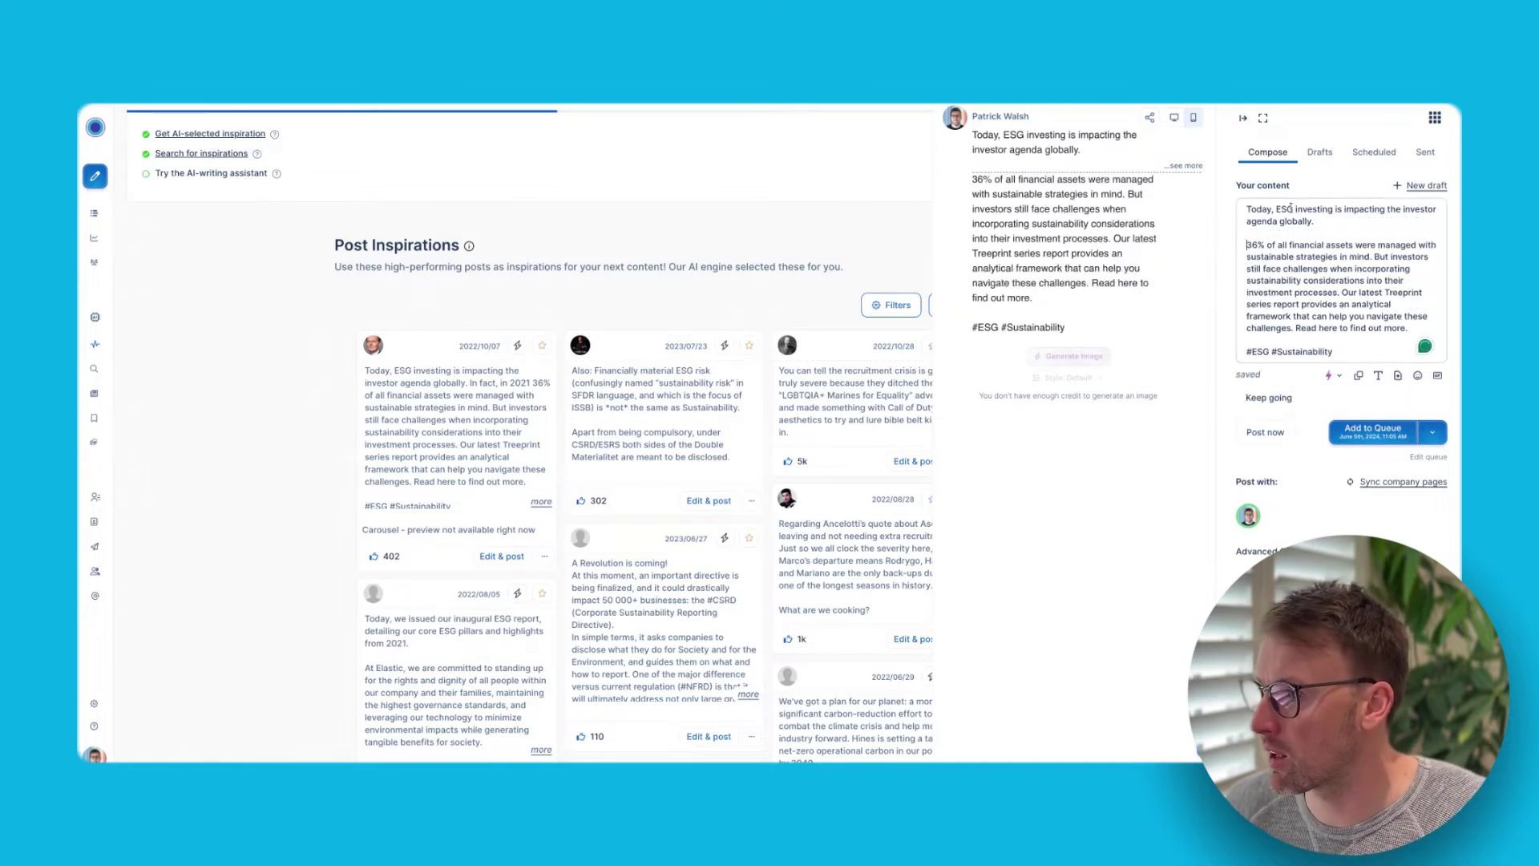
drag(1279, 210, 1241, 210)
key(BackSpace)
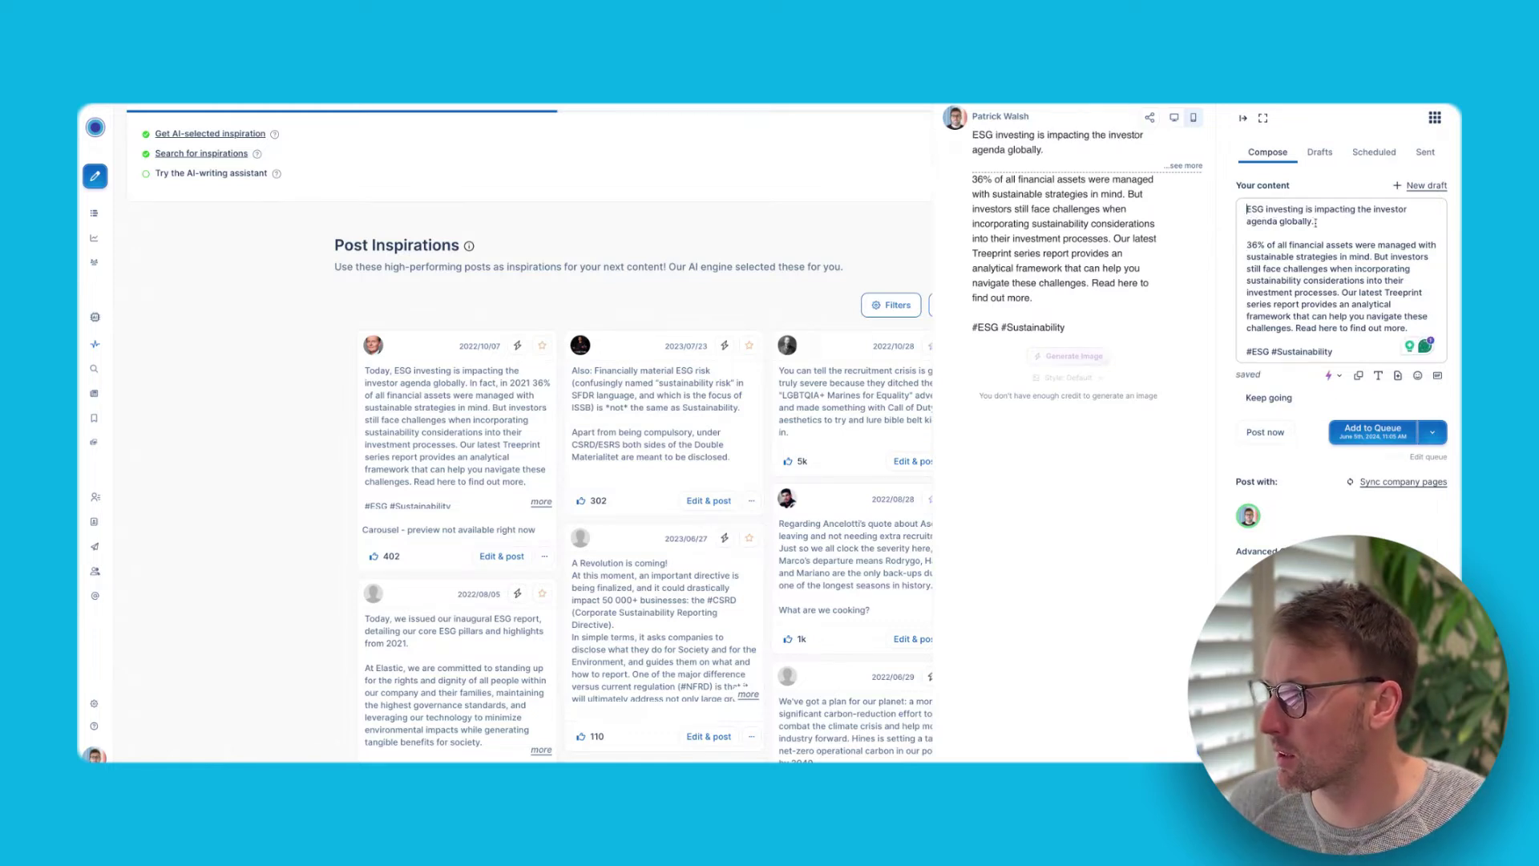
Replace 'agenda globally.' with 'all over the world.'
drag(1316, 221, 1220, 228)
text(all over thw)
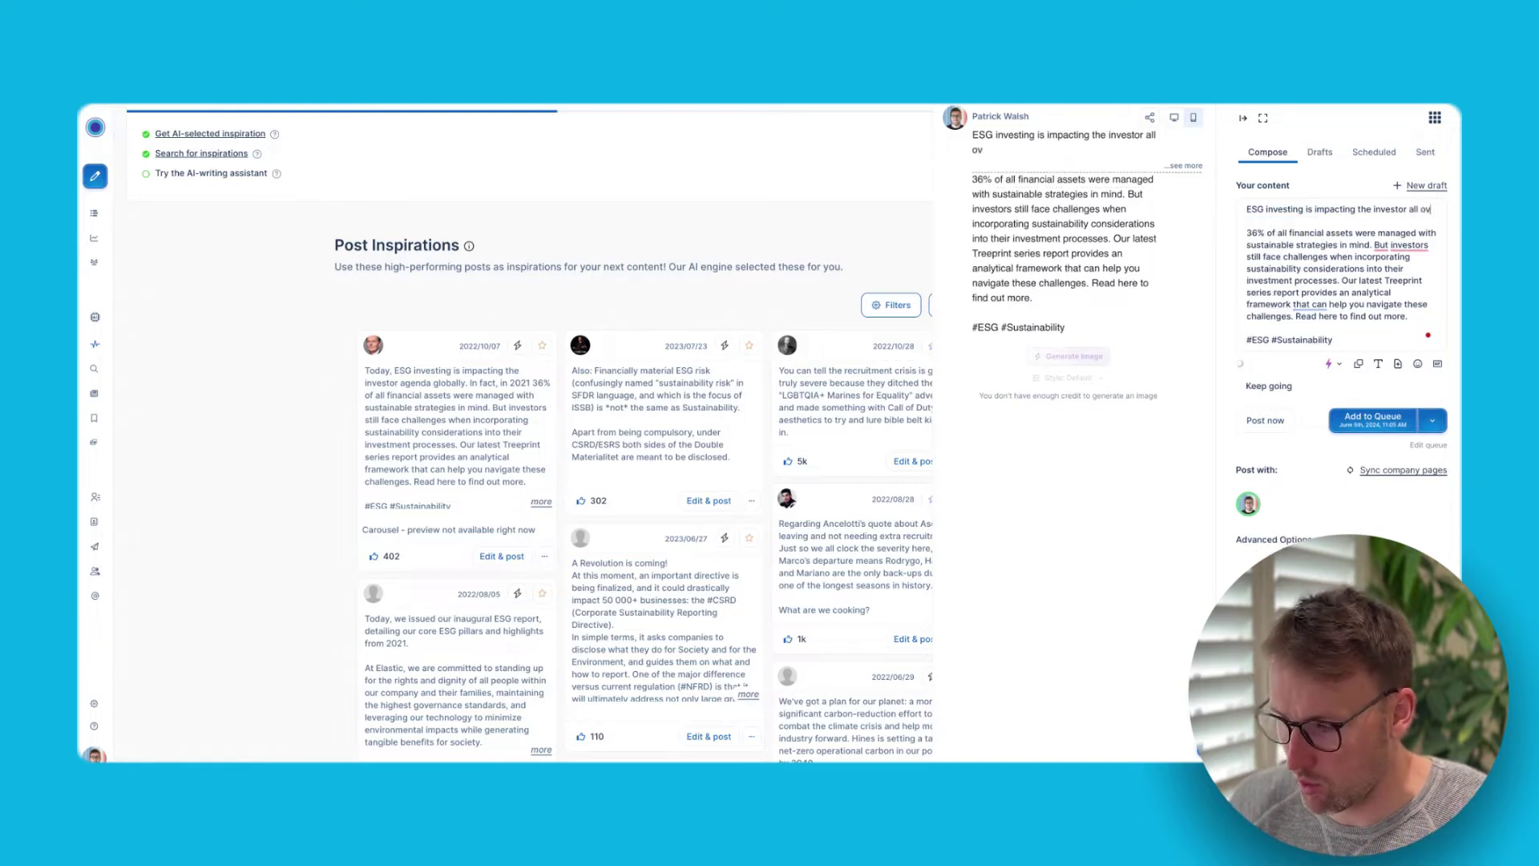
key(BackSpace)
text(e world.)
Start new paragraphs at 'But investors', reworded to 'However', and at 'Our latest Treeprint'
click(1375, 257)
key(Return)
key(Return)
click(1276, 315)
click(1385, 306)
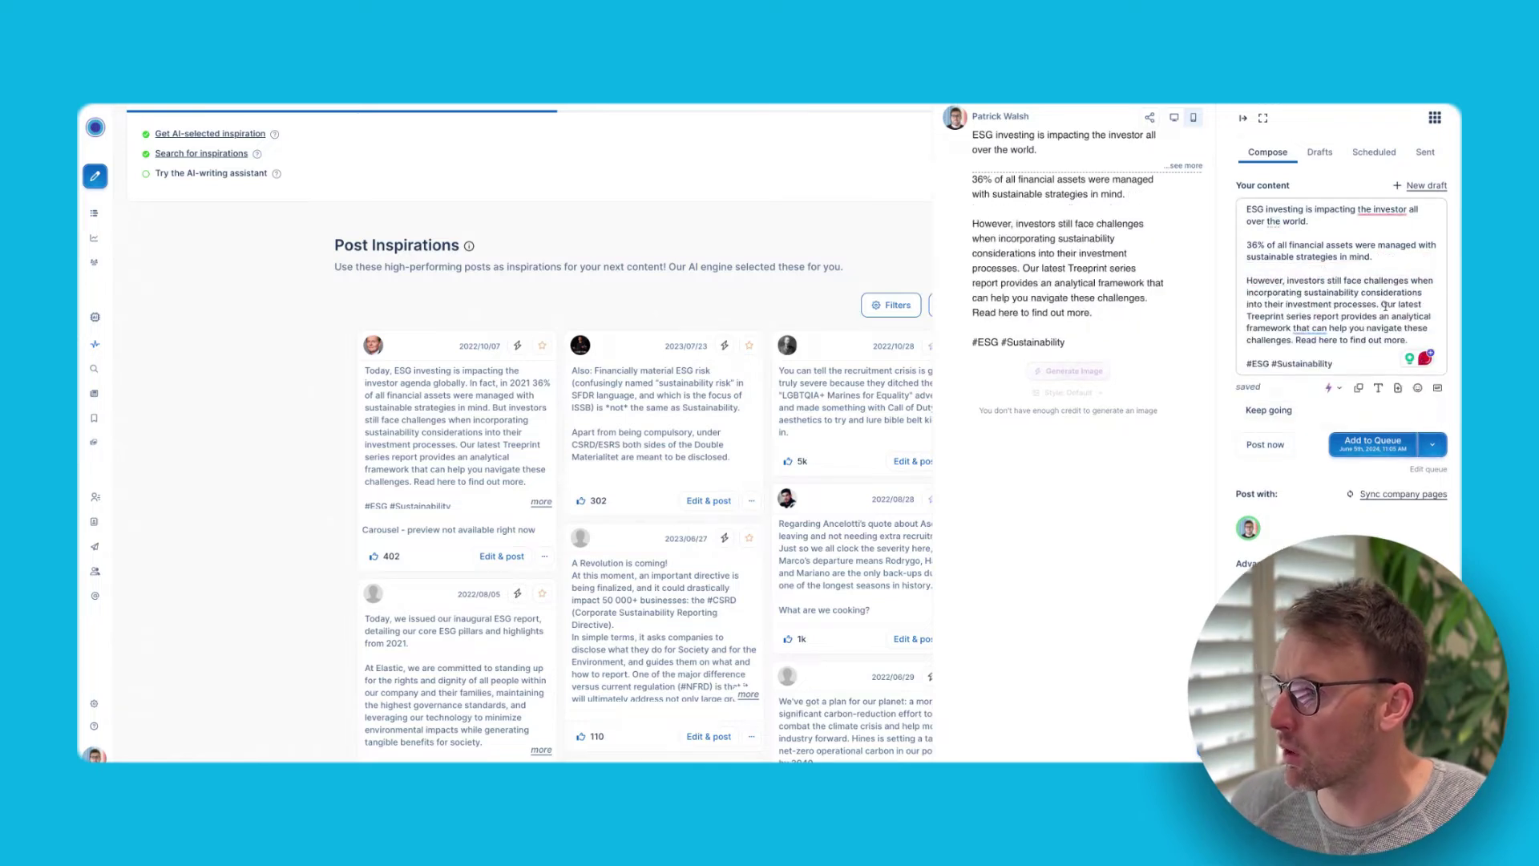
key(Return)
key(Return)
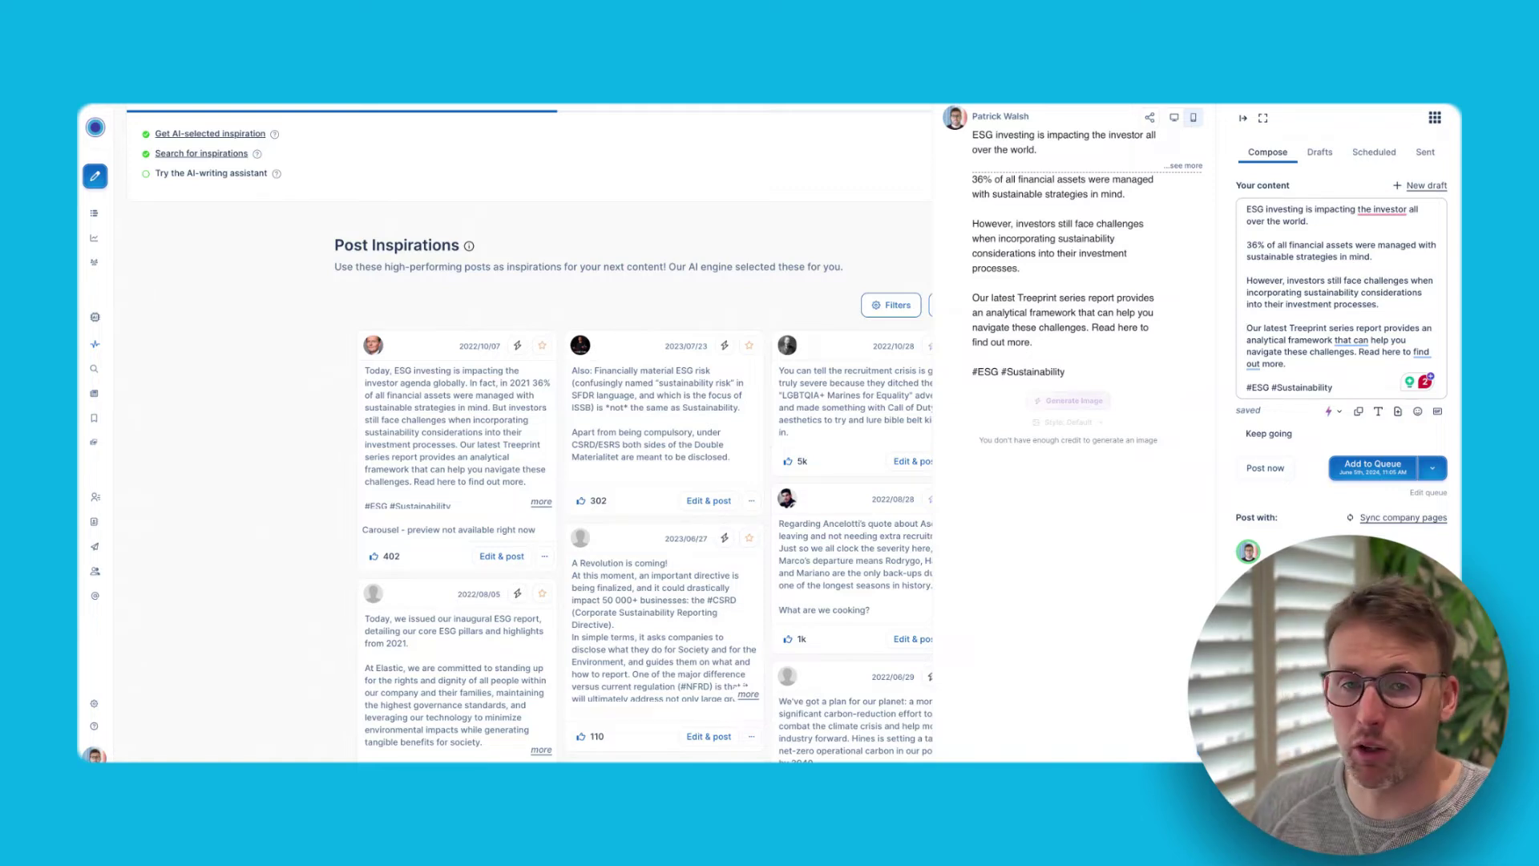
Delete the text from 'analytical framework' through the hashtags and the leftover Treeprint paragraph
drag(1333, 388, 1241, 336)
key(BackSpace)
triple_click(1265, 324)
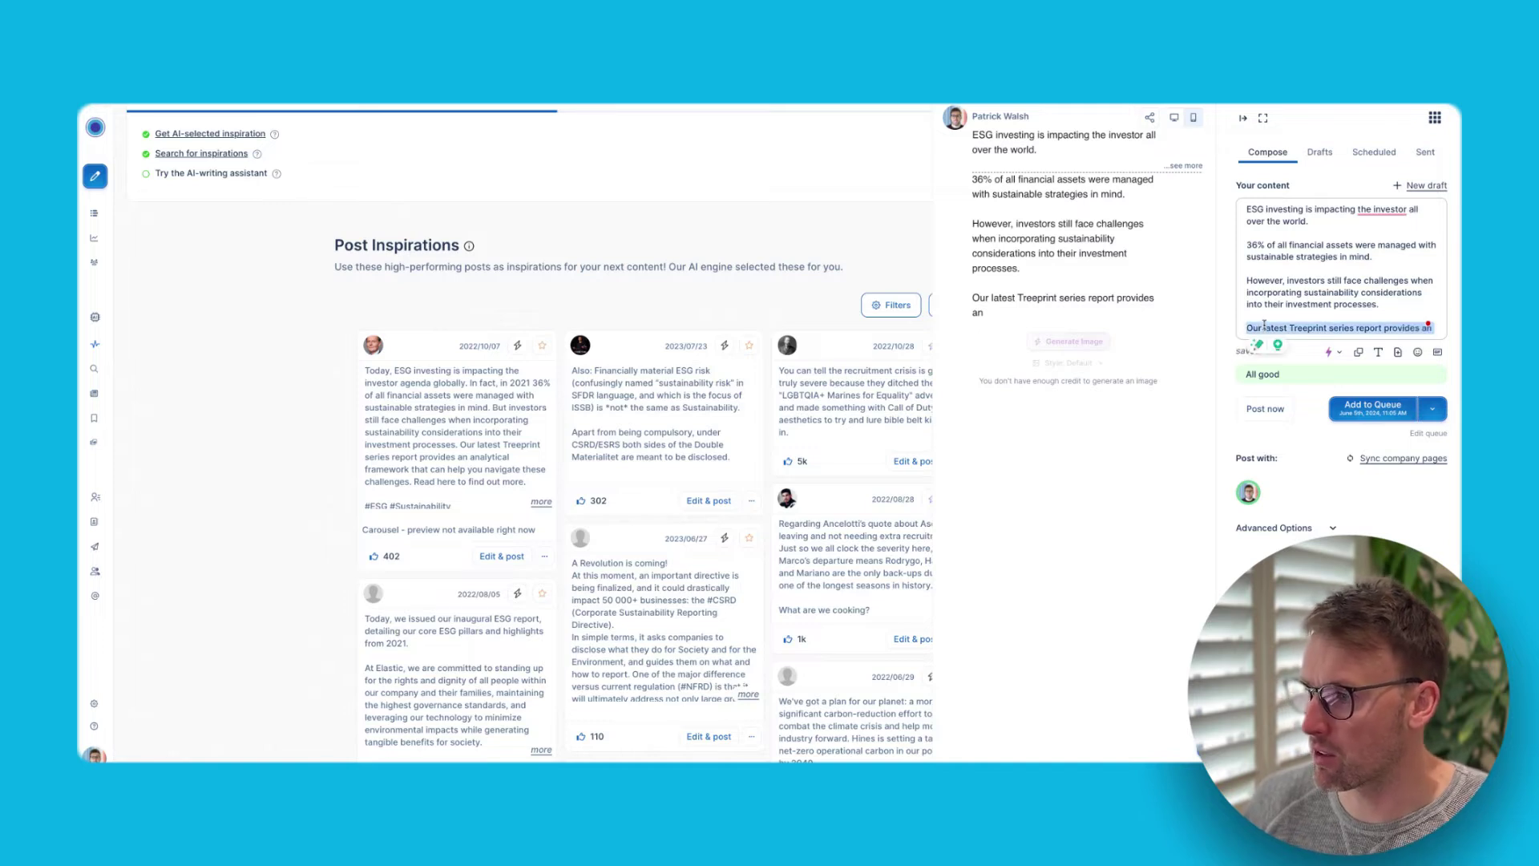
key(BackSpace)
key(BackSpace)
key(BackSpace)
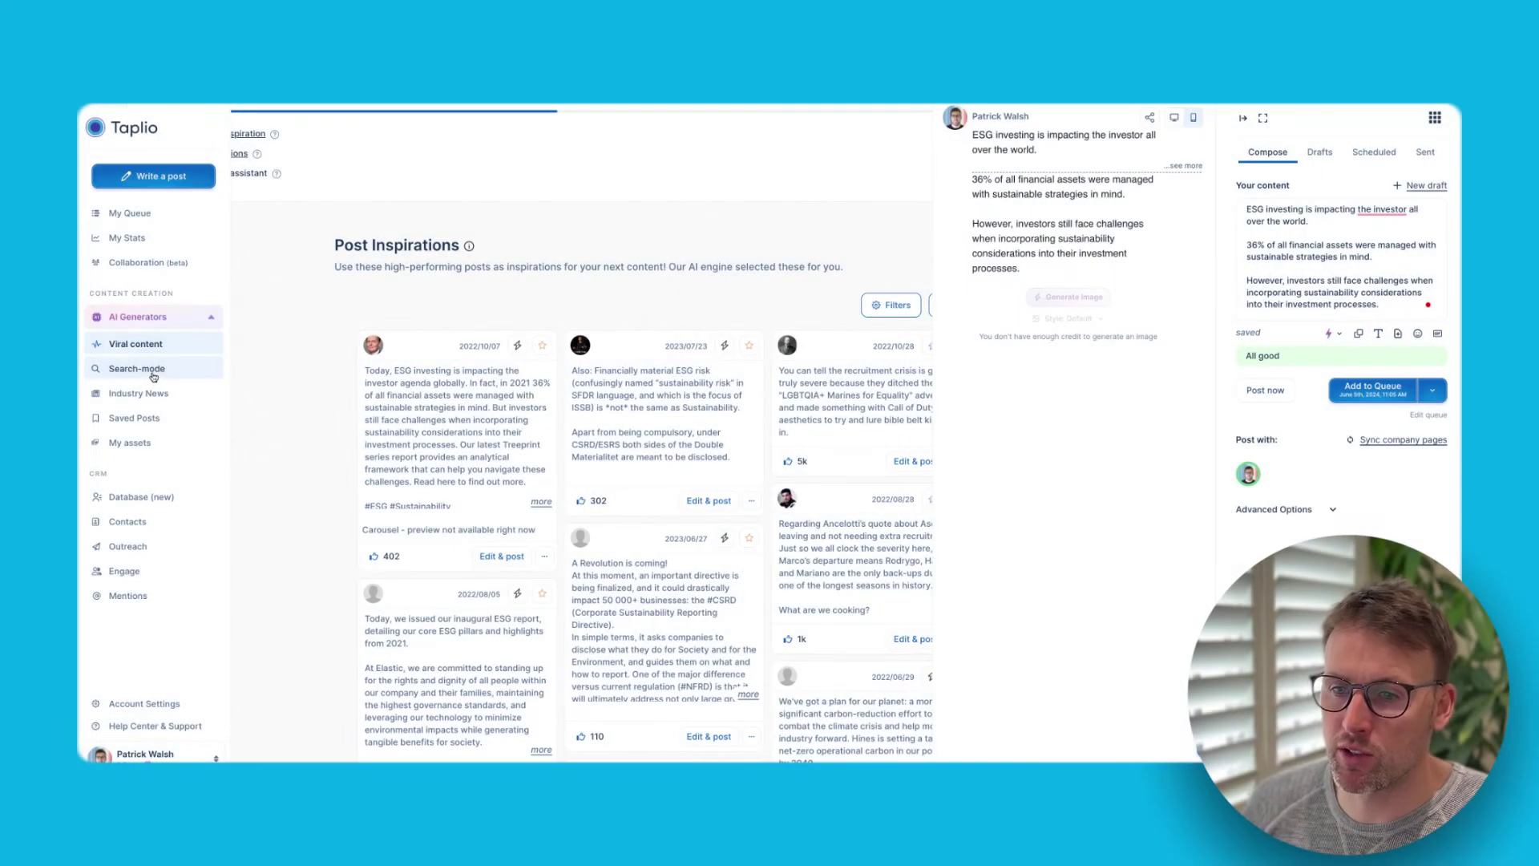
Search viral posts for 'marketing' with preview panels hidden, and scroll the results
click(137, 369)
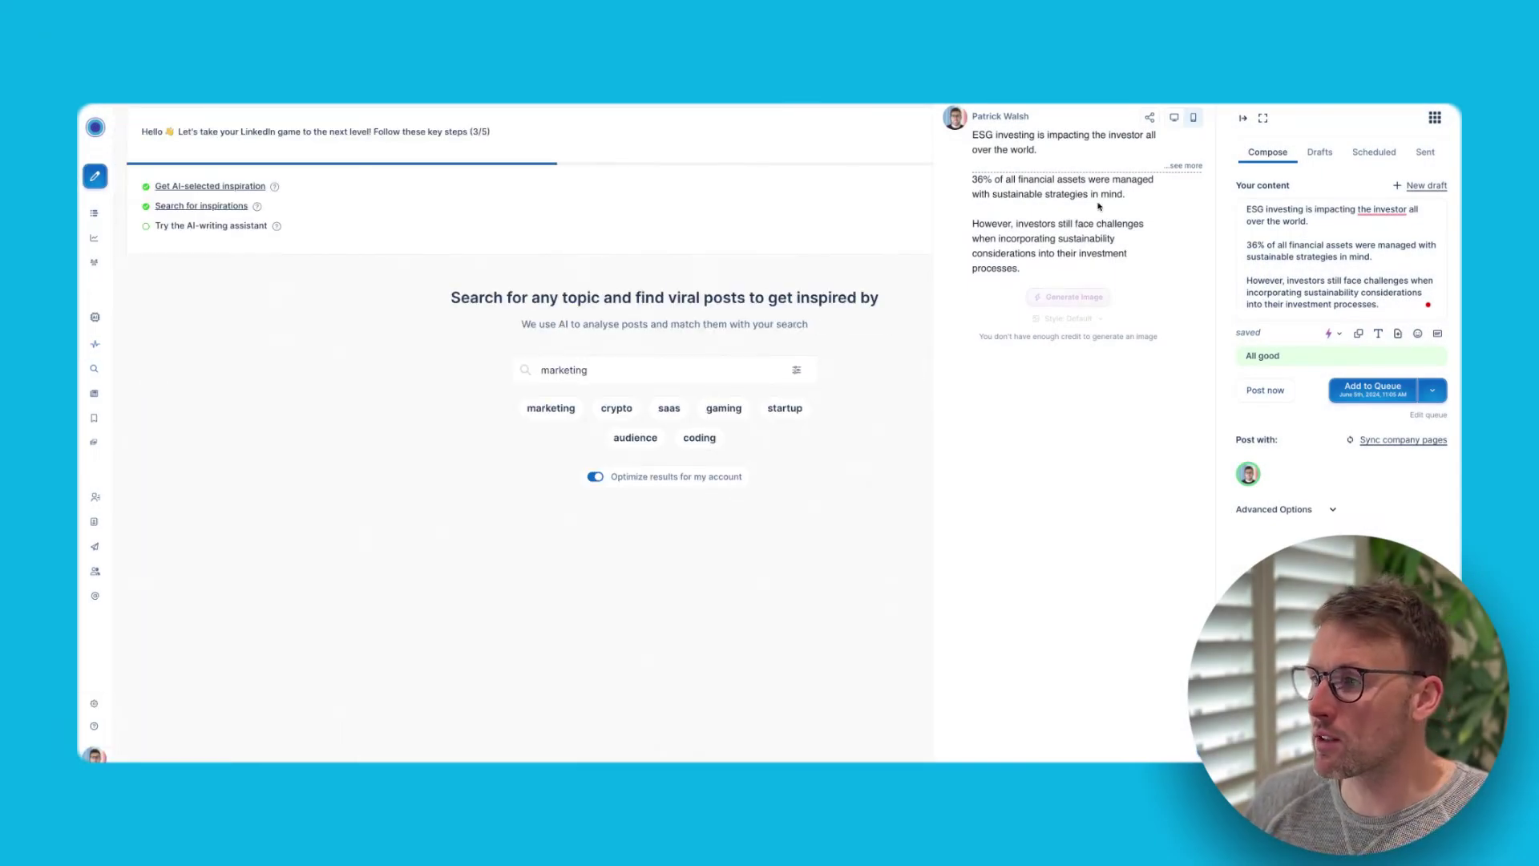
click(1242, 119)
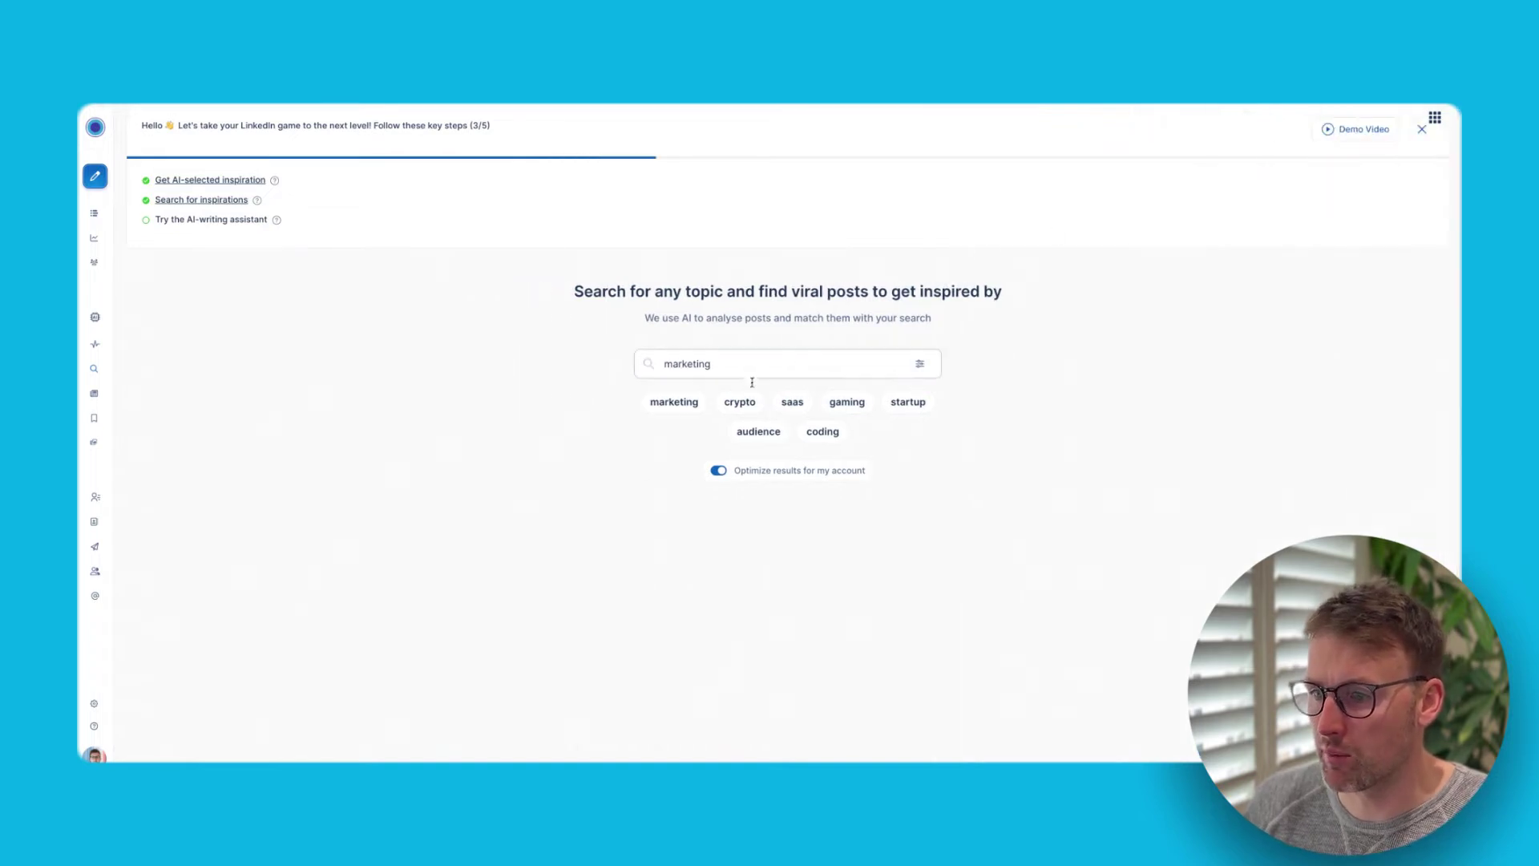
click(745, 371)
key(Return)
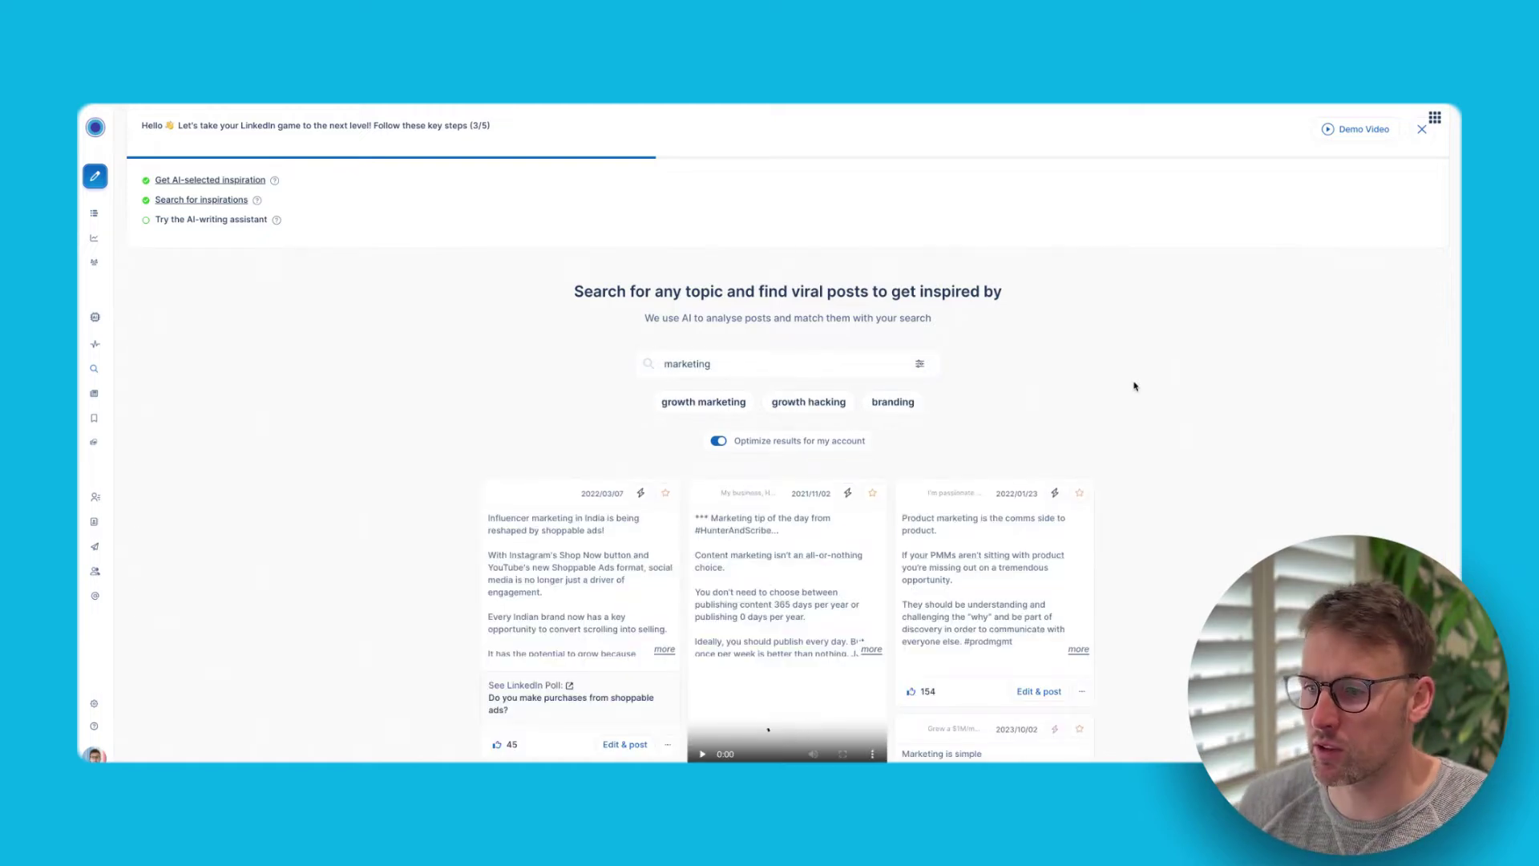
scroll(1144, 392, down, 5)
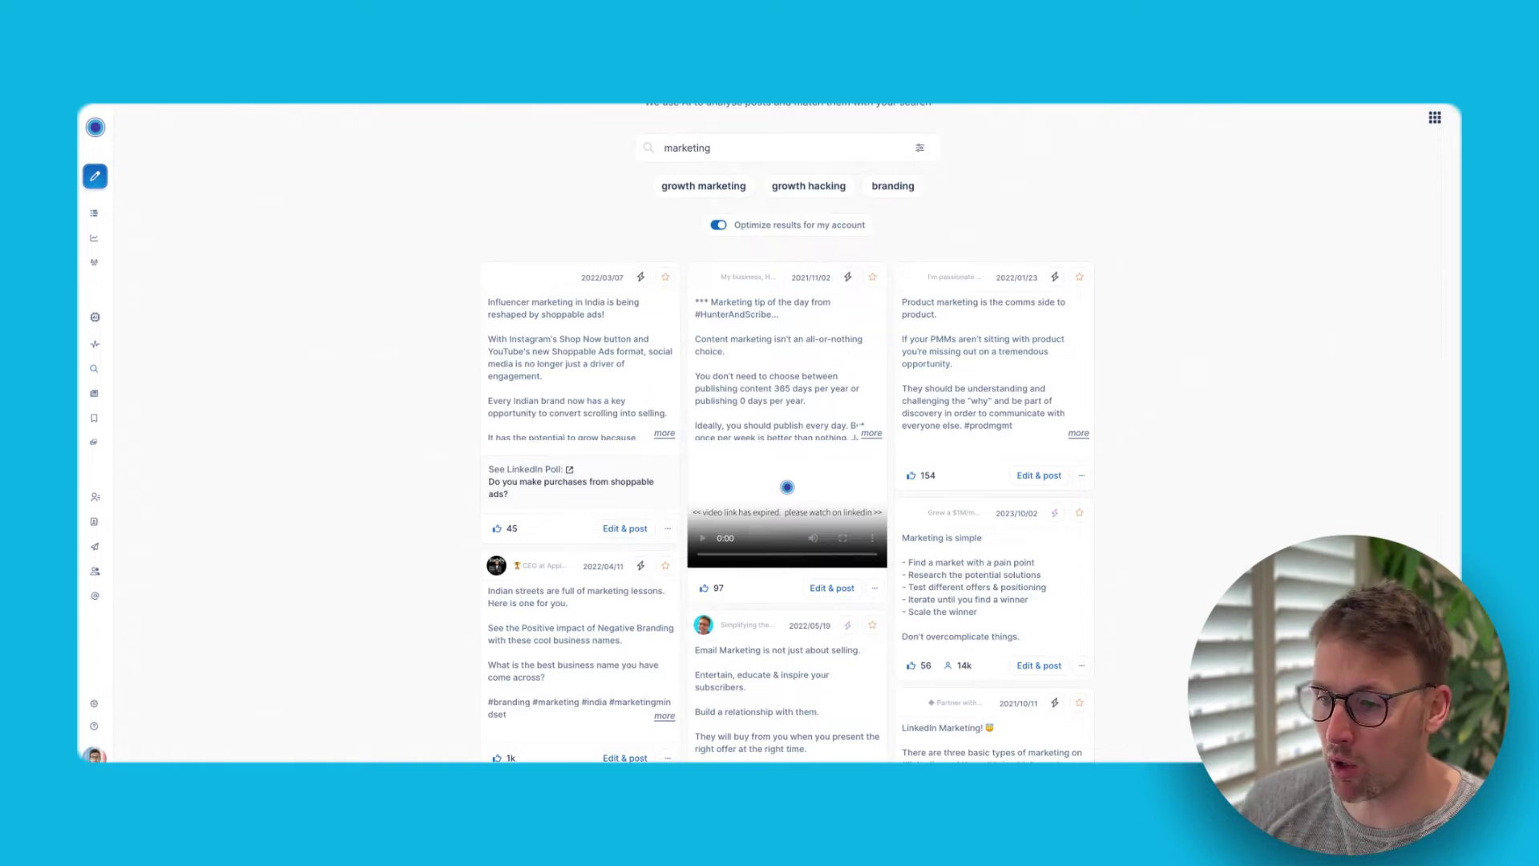
scroll(901, 487, down, 2)
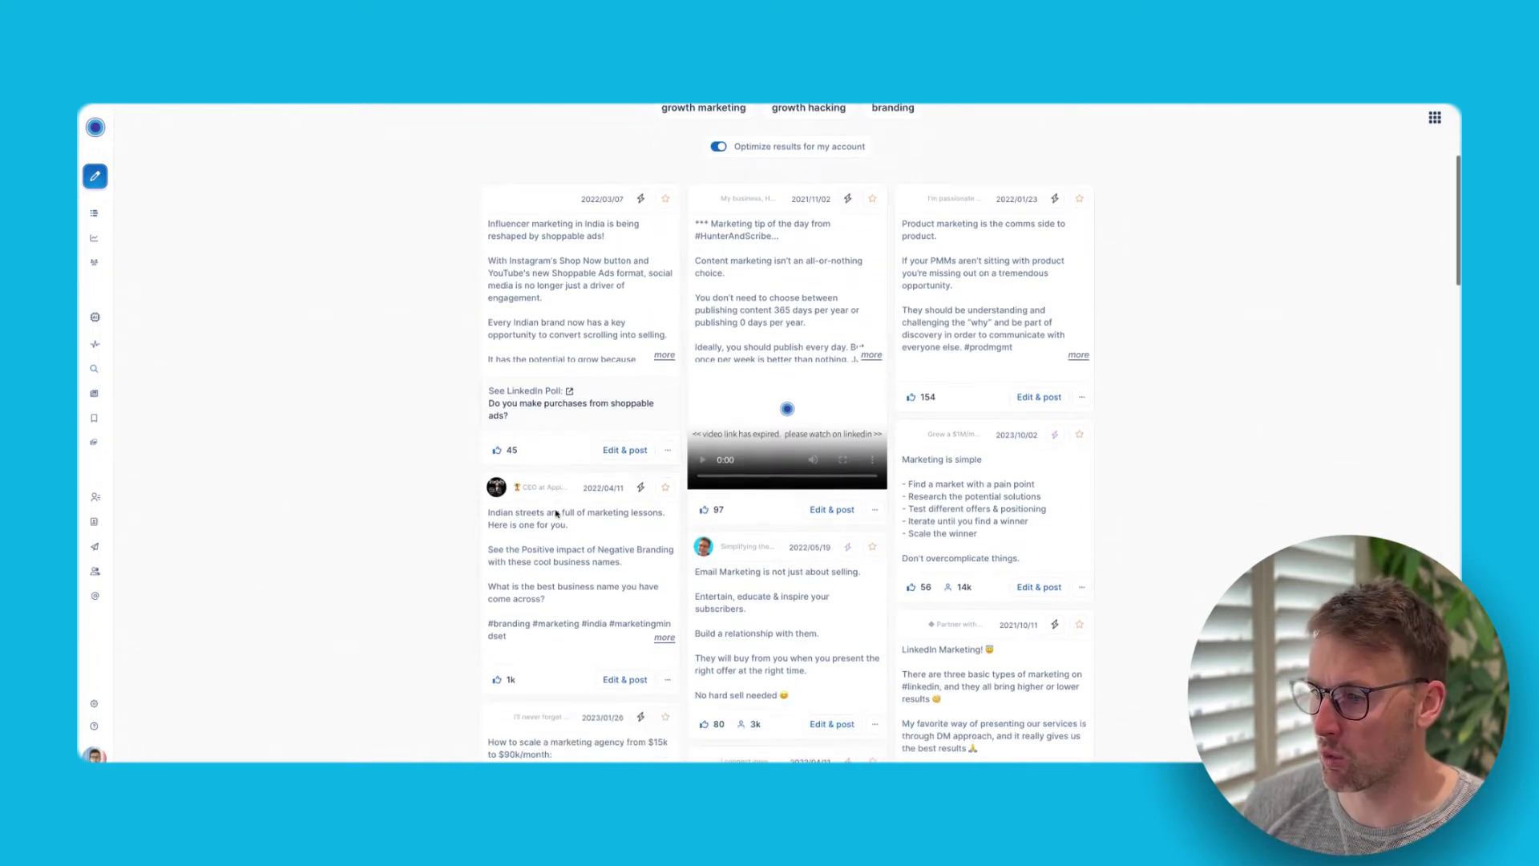
Copy 'Marketing is simple' into the composer, delete its four bullets, then clear the draft
click(1046, 587)
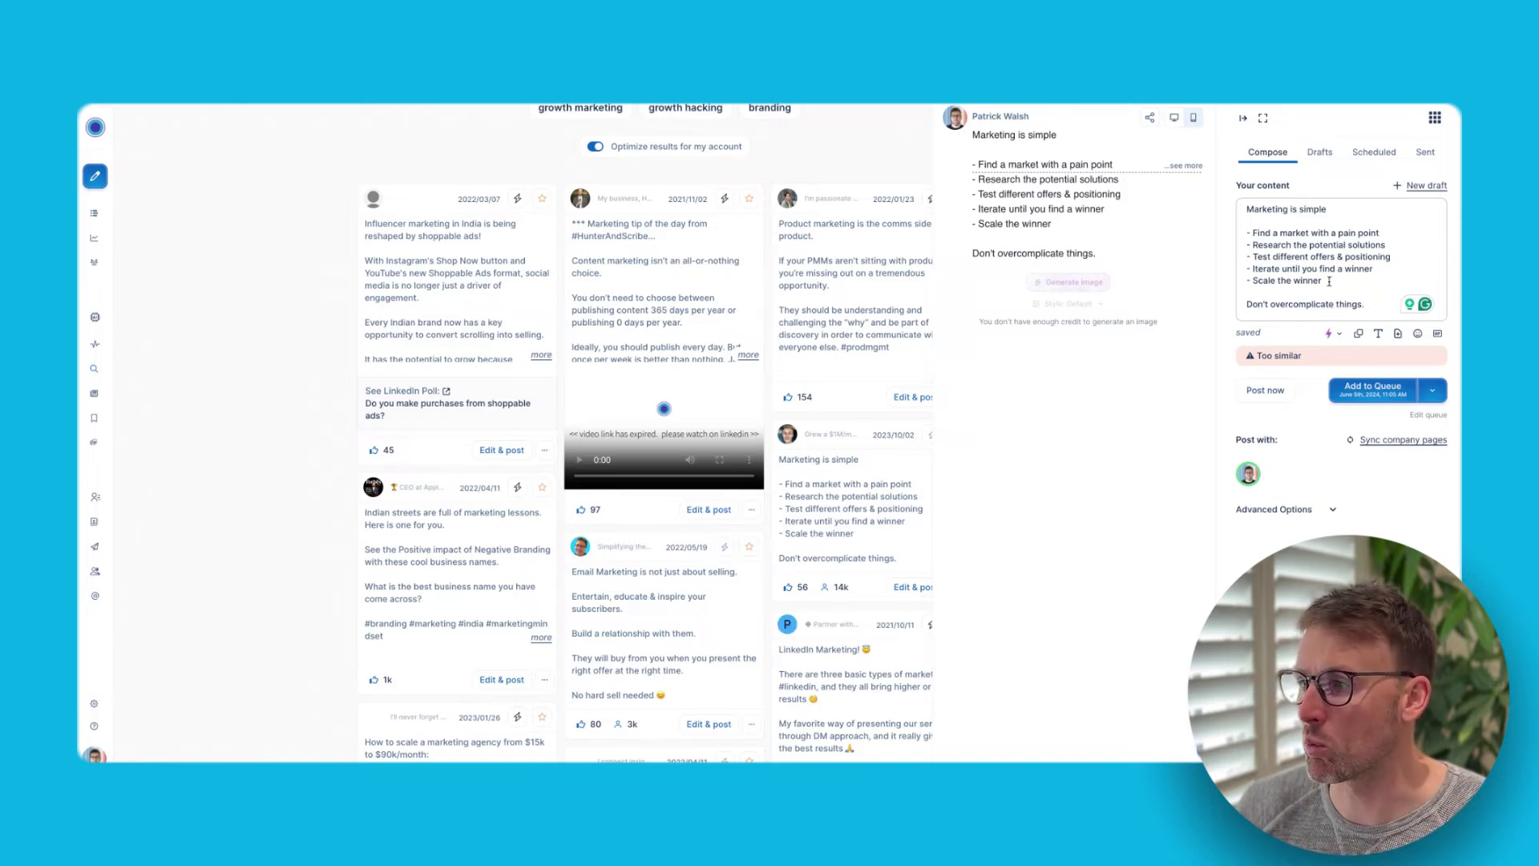
drag(1328, 283, 1241, 258)
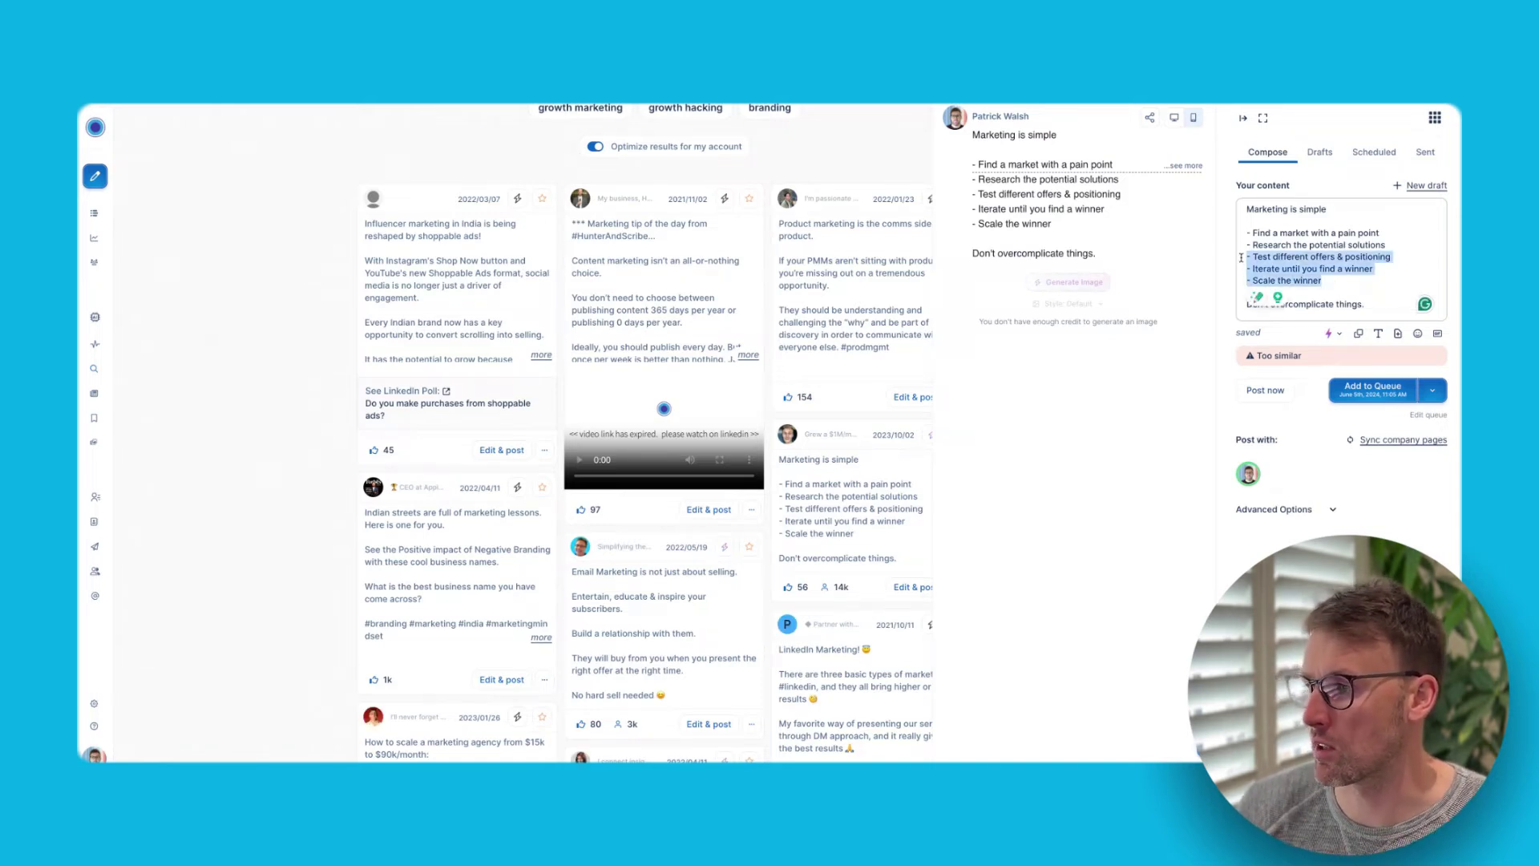
click(1327, 227)
drag(1326, 280, 1255, 236)
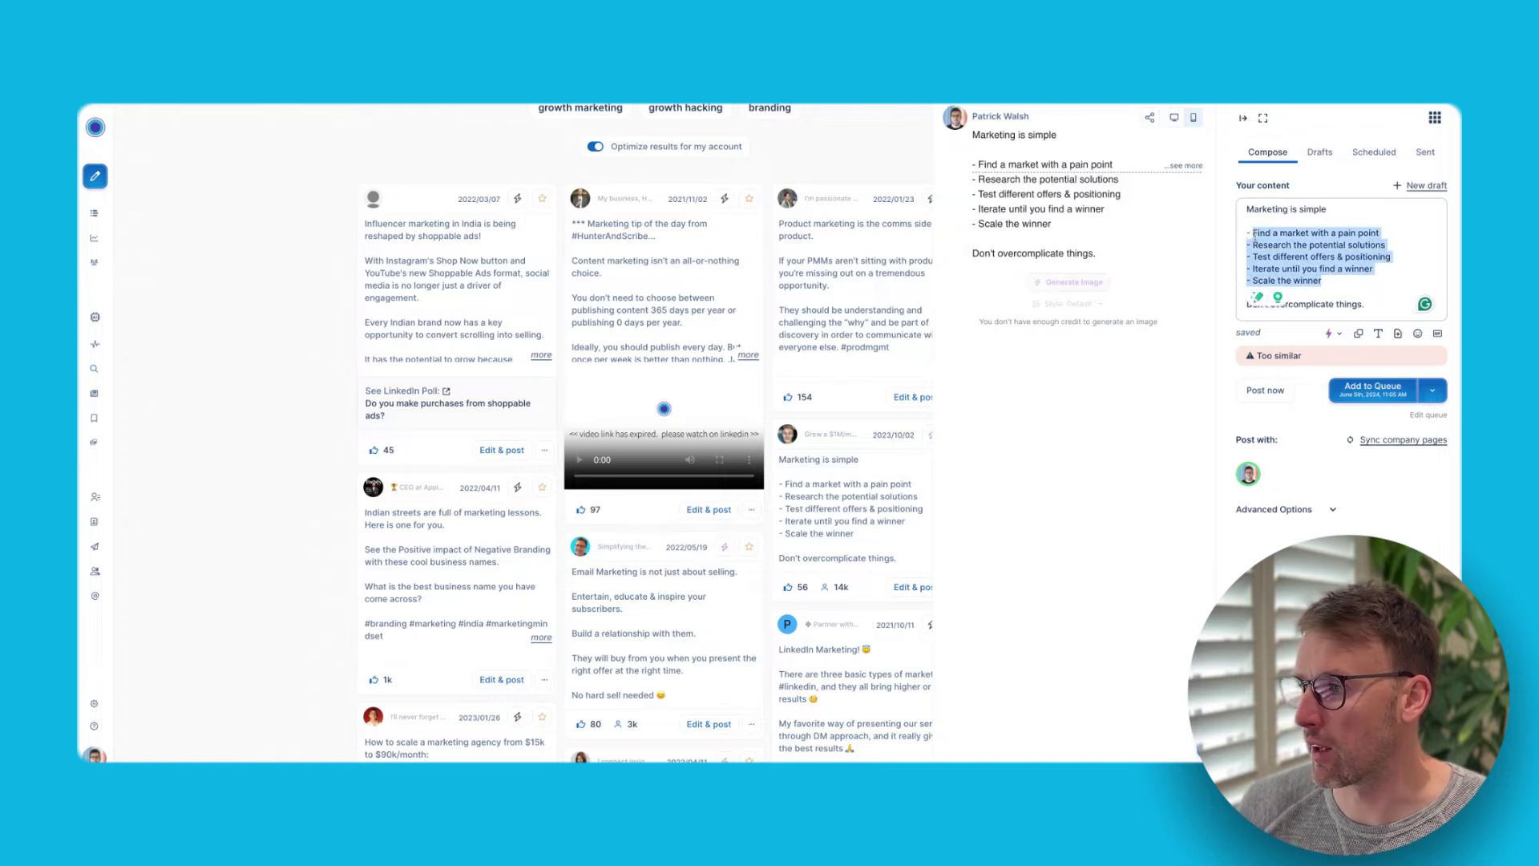
key(BackSpace)
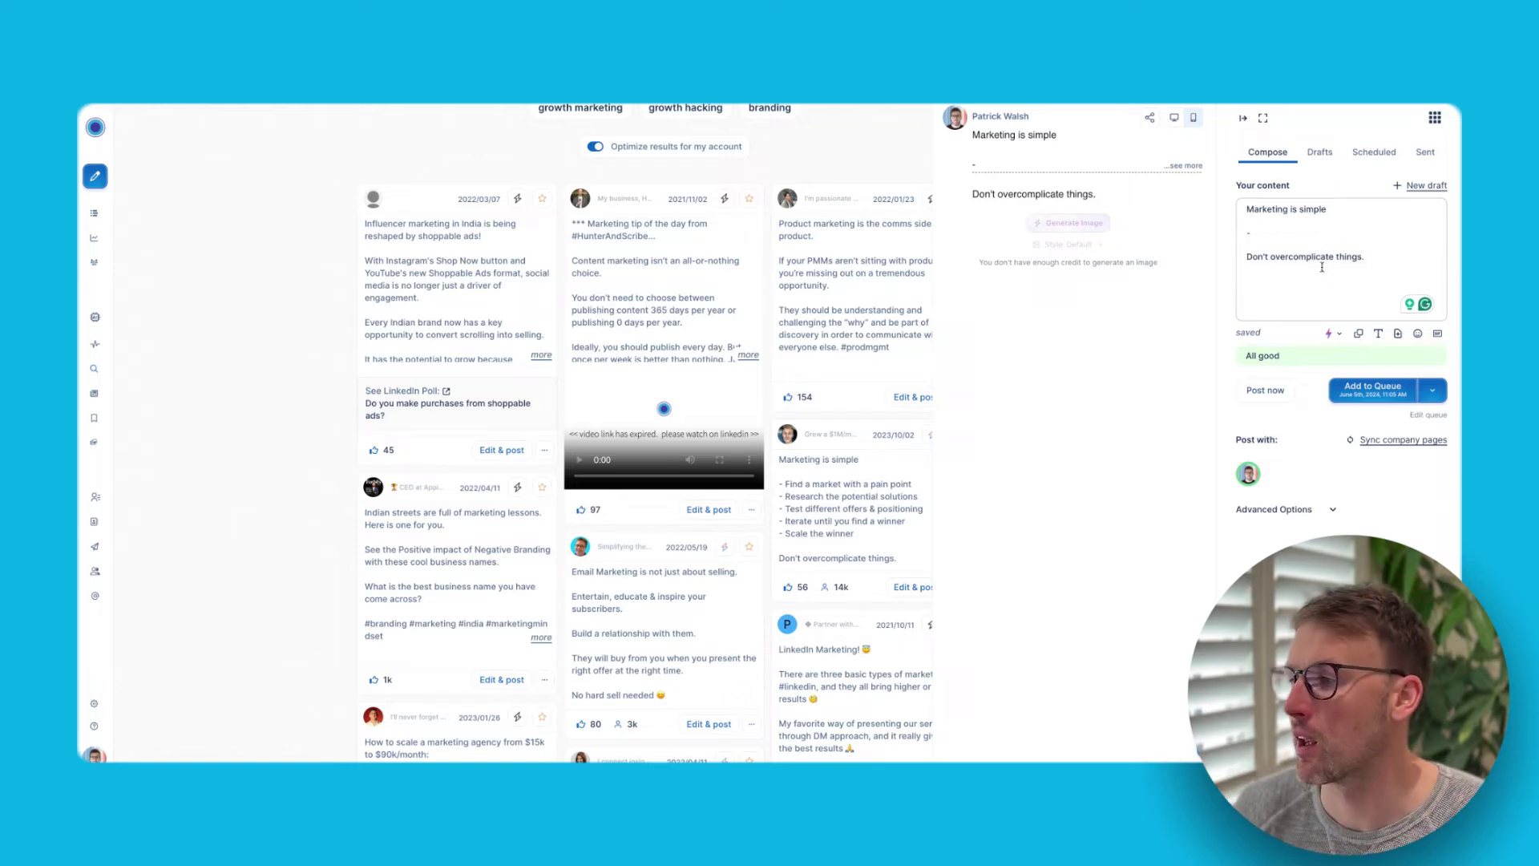
drag(1375, 273, 1216, 216)
key(BackSpace)
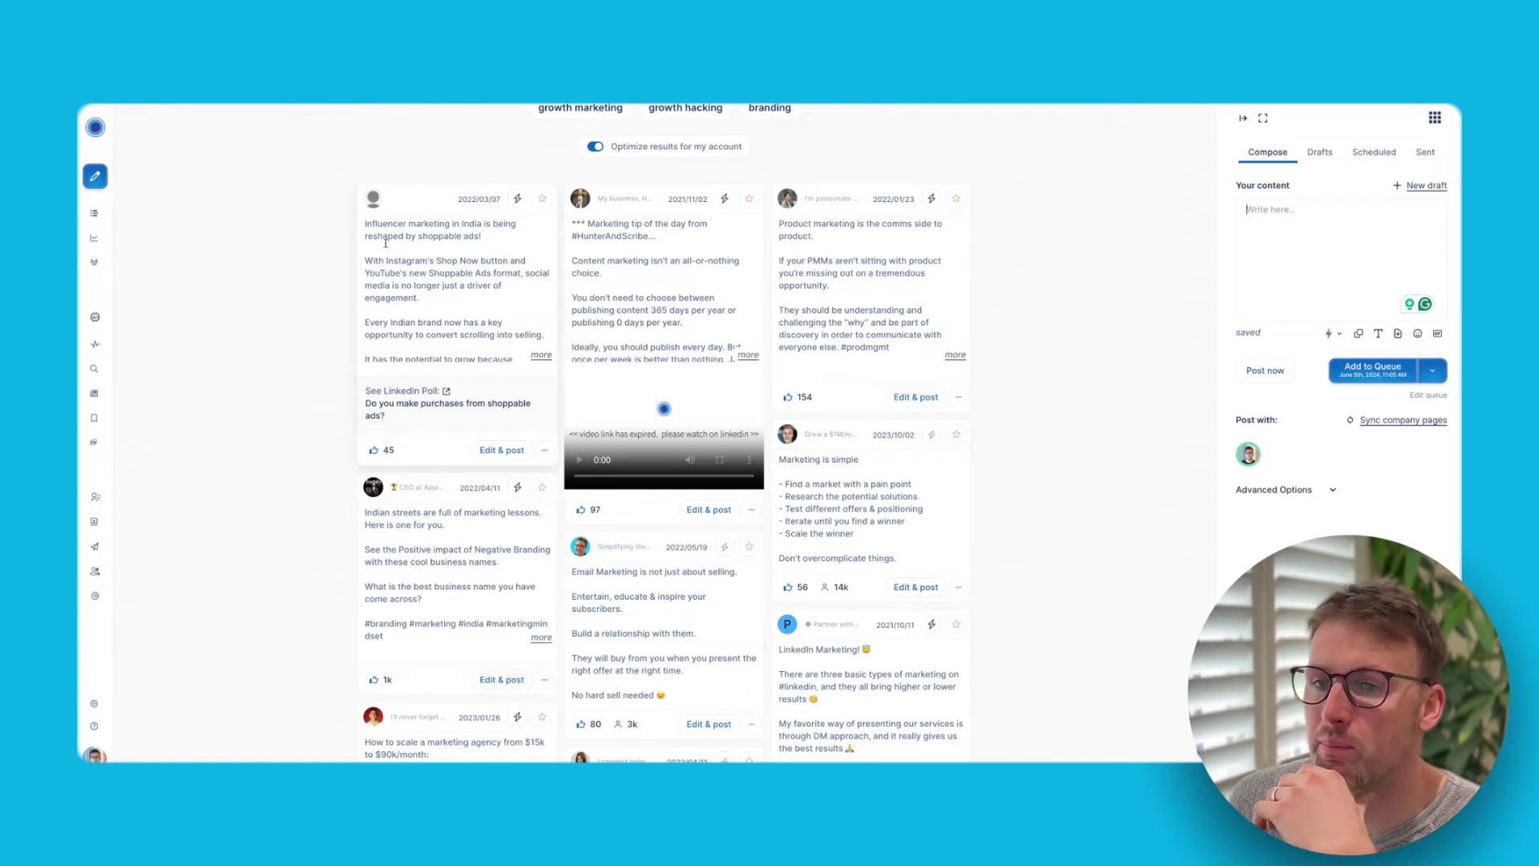
mouse_move(120, 317)
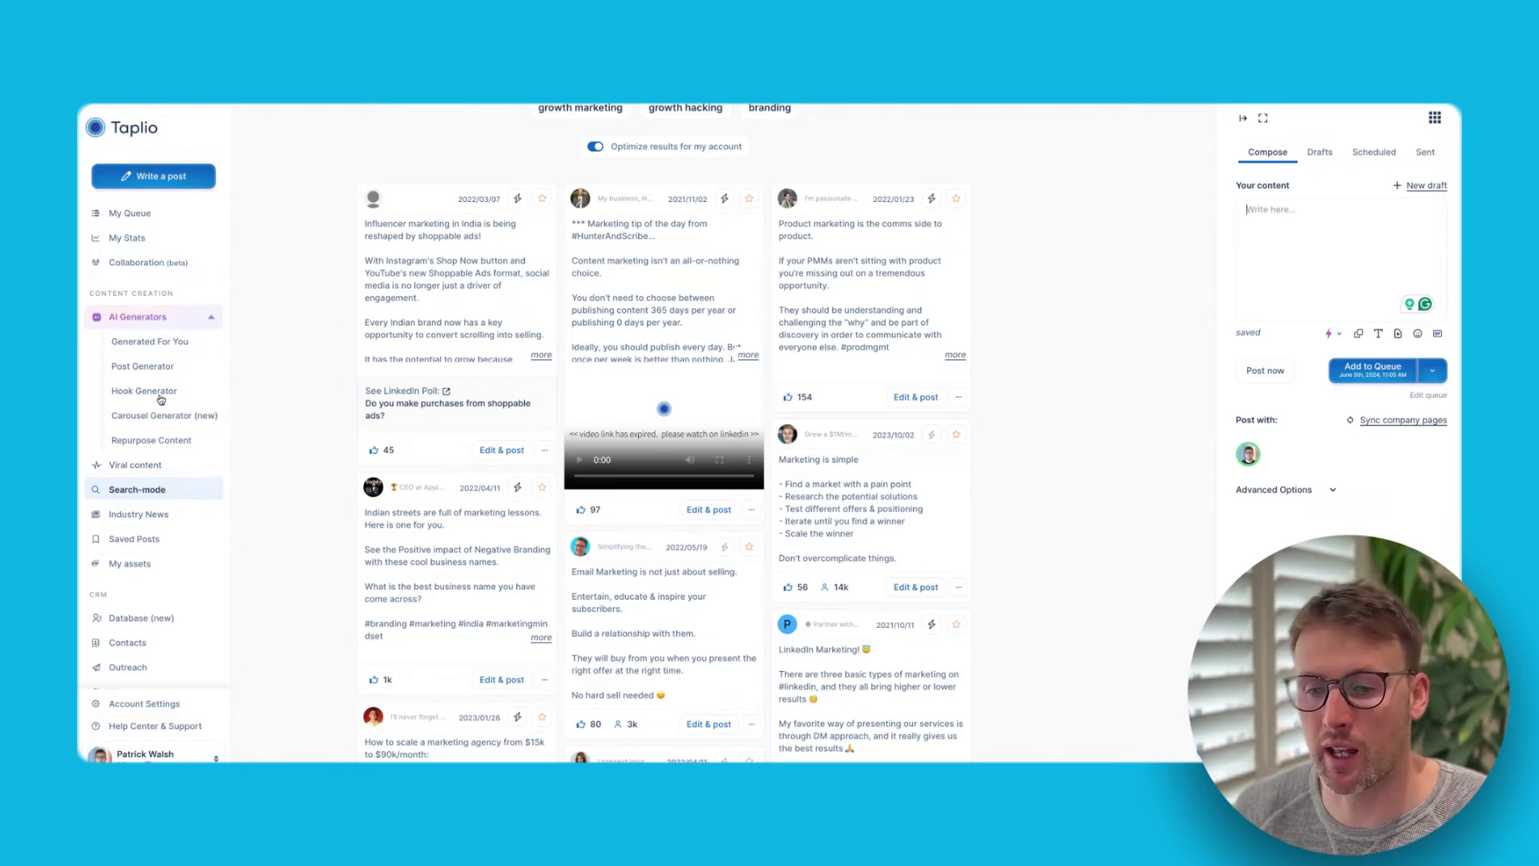
scroll(160, 437, down, 1)
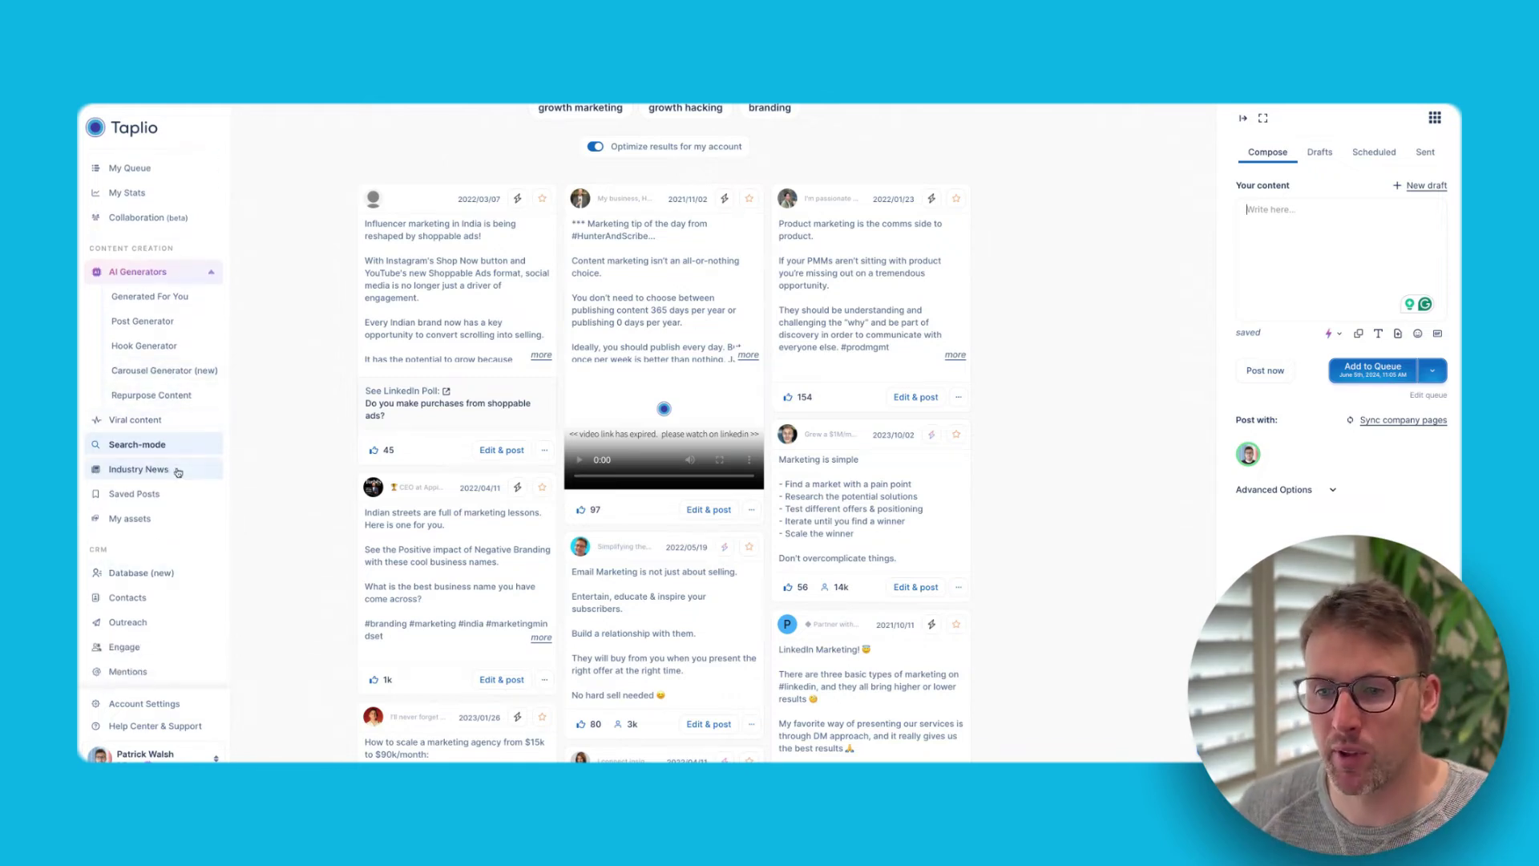
scroll(180, 489, up, 1)
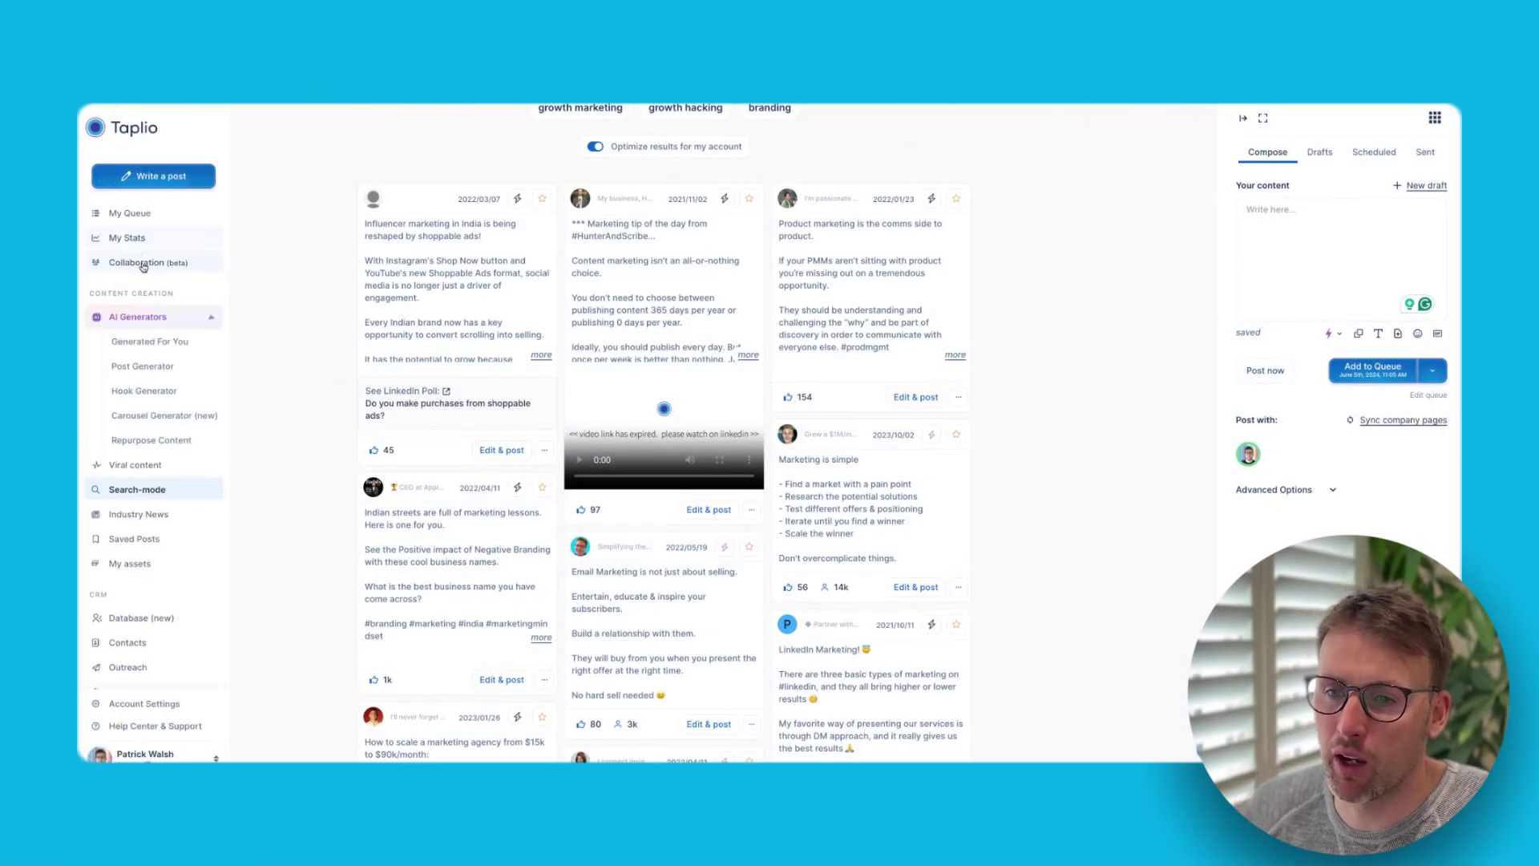
Open Generated For You and scroll through the daily AI-written sustainability posts
click(153, 343)
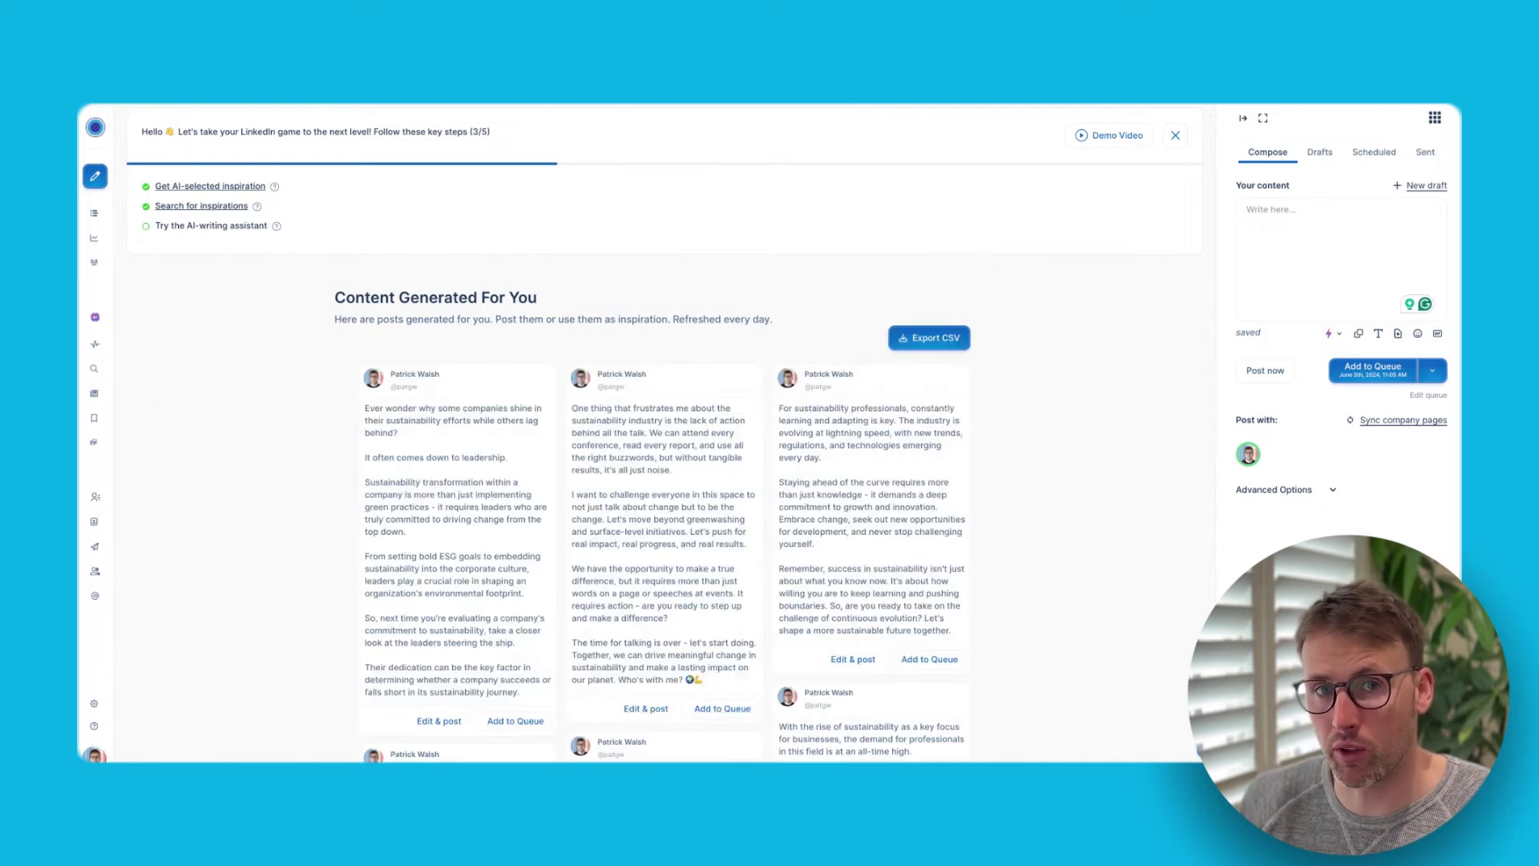
scroll(647, 315, down, 1)
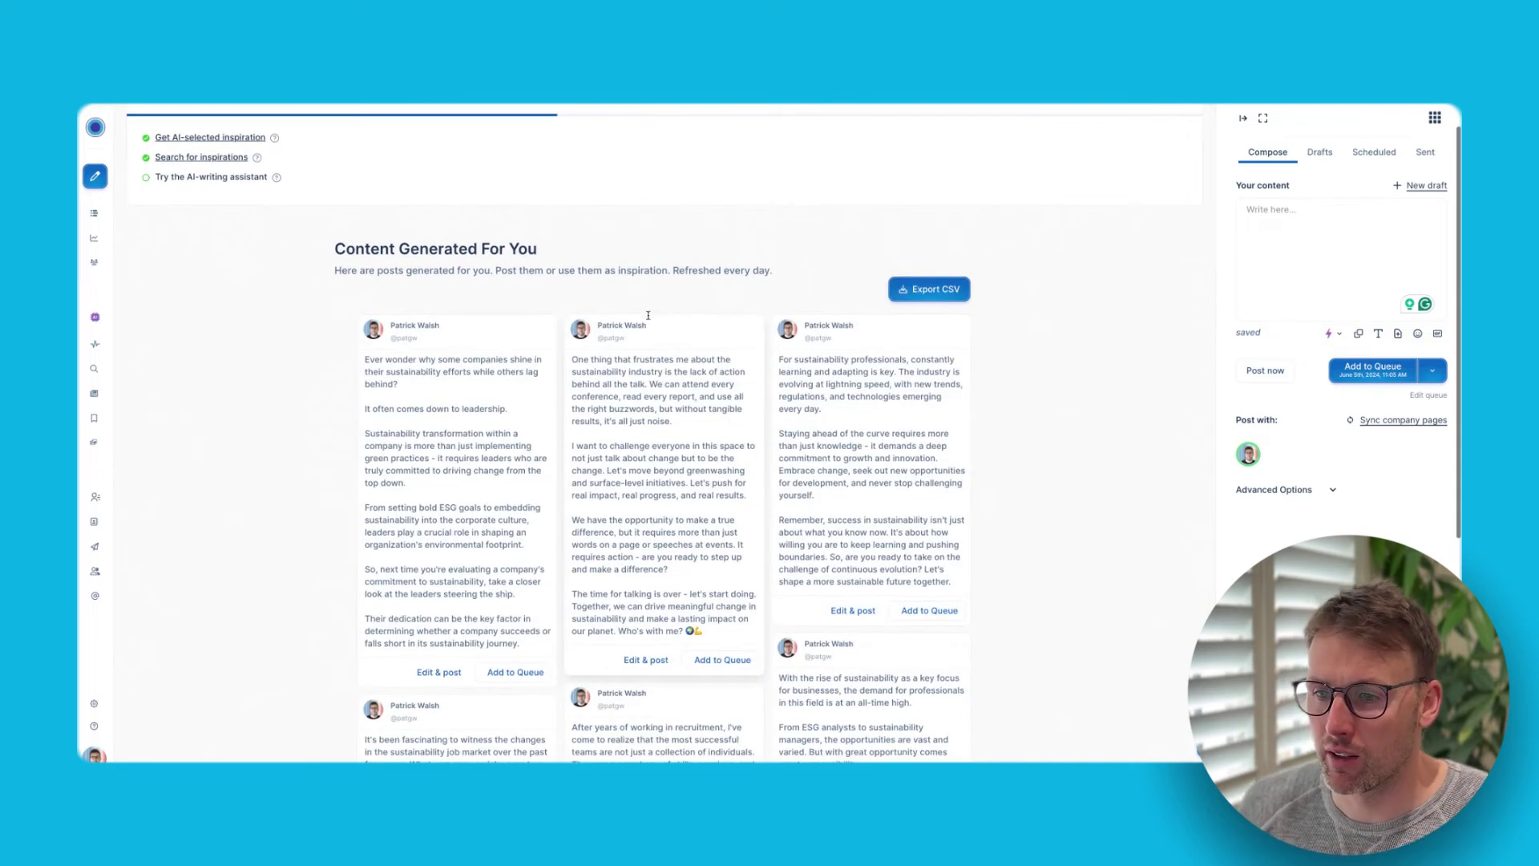
scroll(648, 316, down, 4)
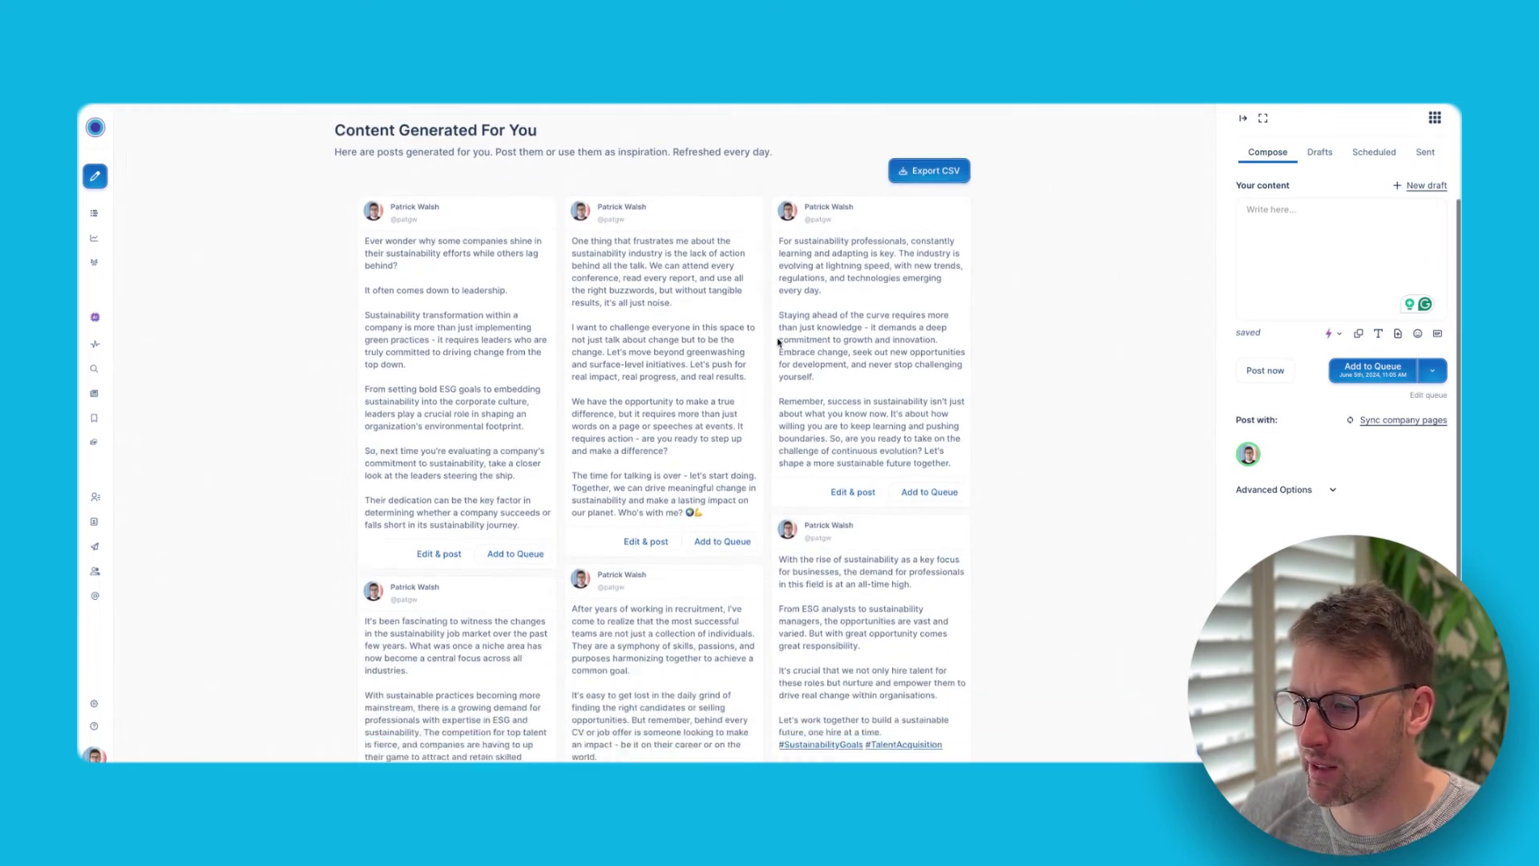
scroll(780, 343, up, 4)
scroll(780, 344, up, 1)
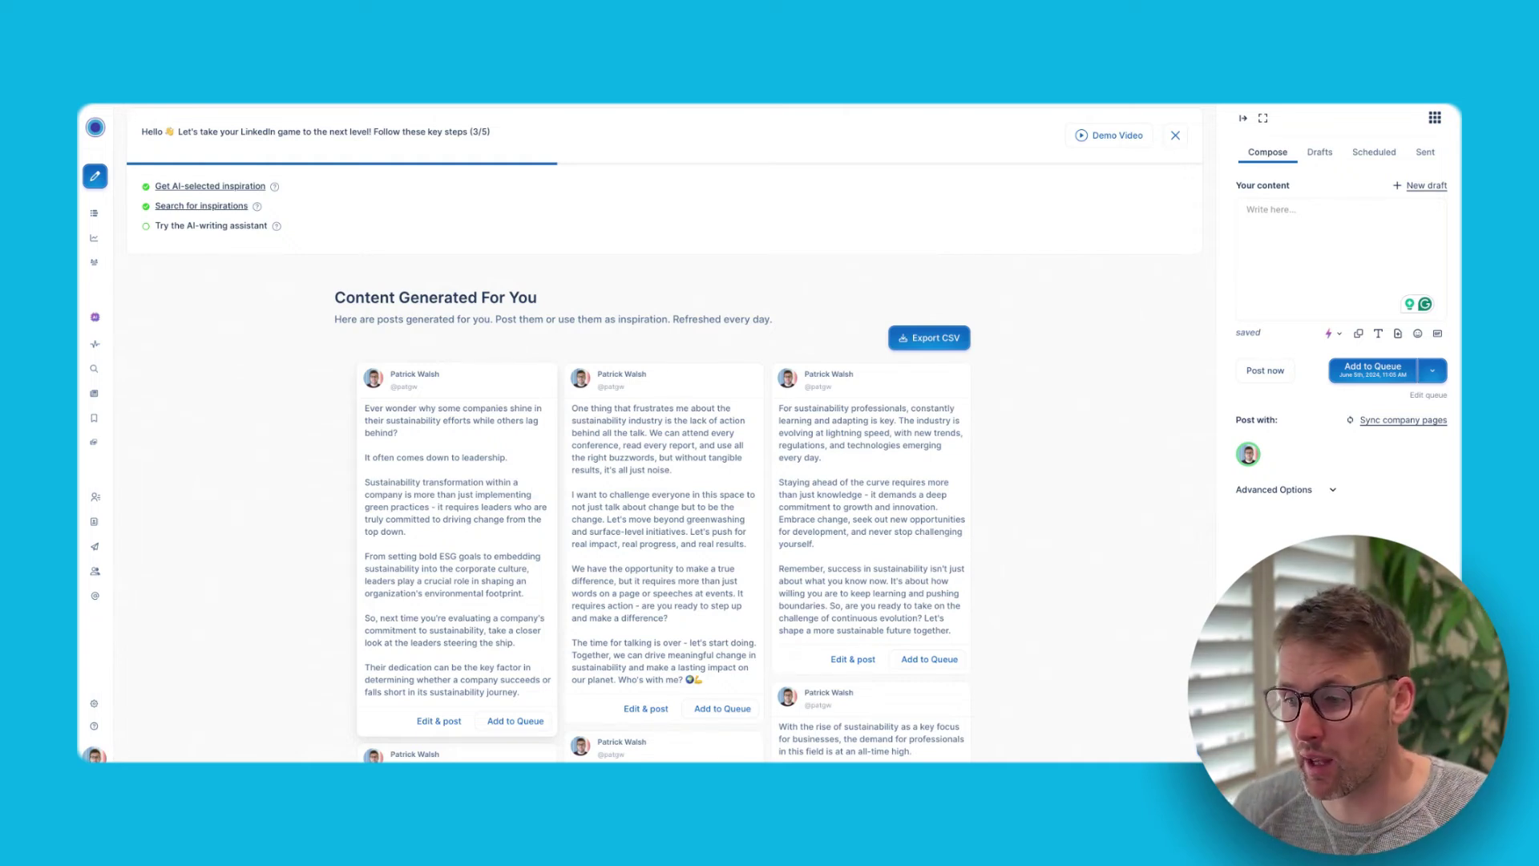
scroll(561, 488, down, 1)
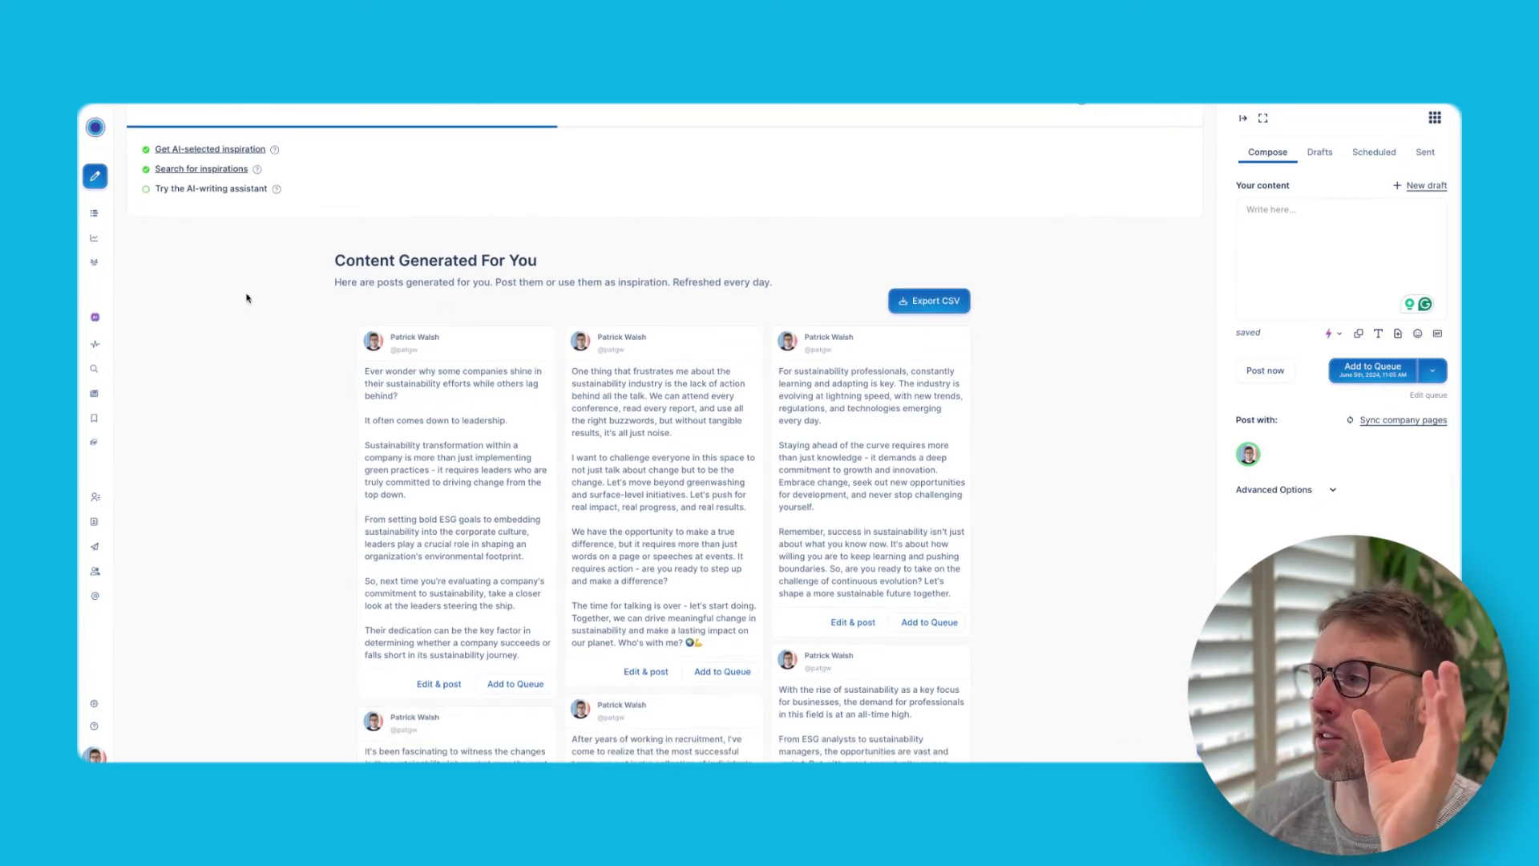
mouse_move(104, 337)
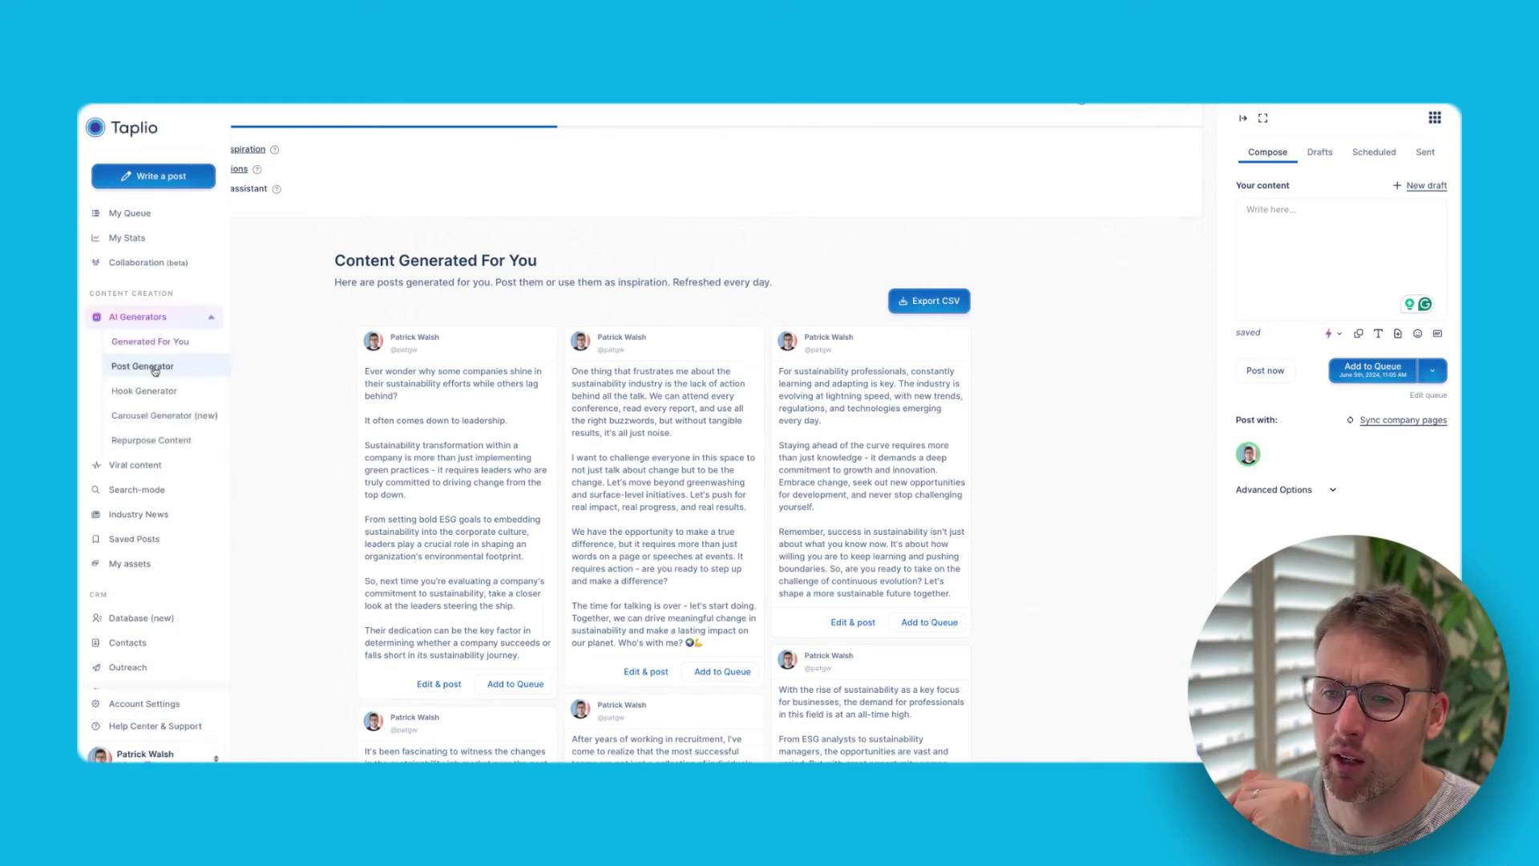
Open the Post generator page, with its empty topic field and 1 variant
click(155, 368)
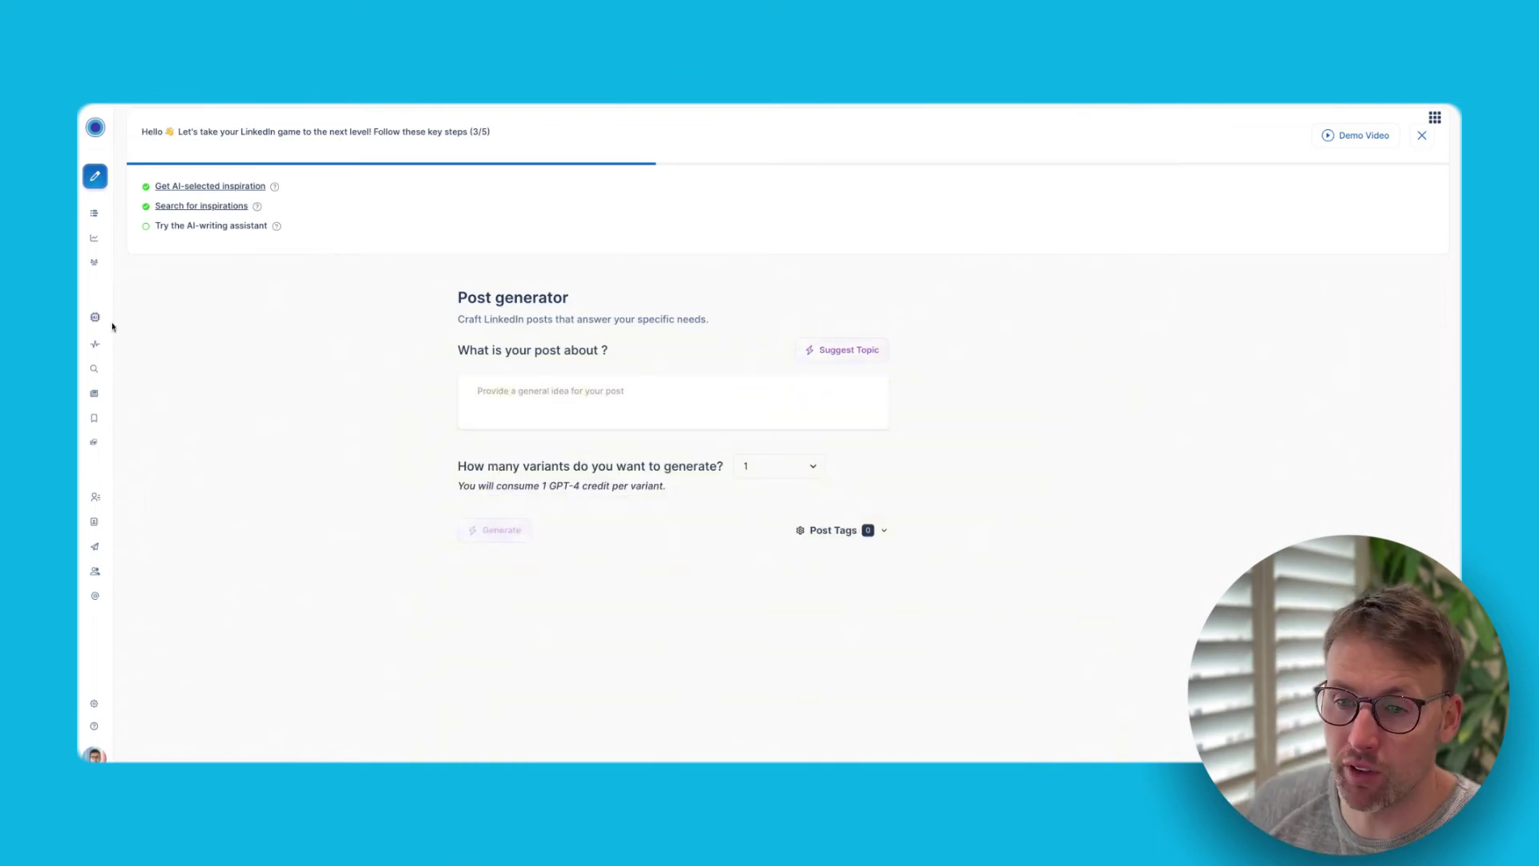
mouse_move(121, 347)
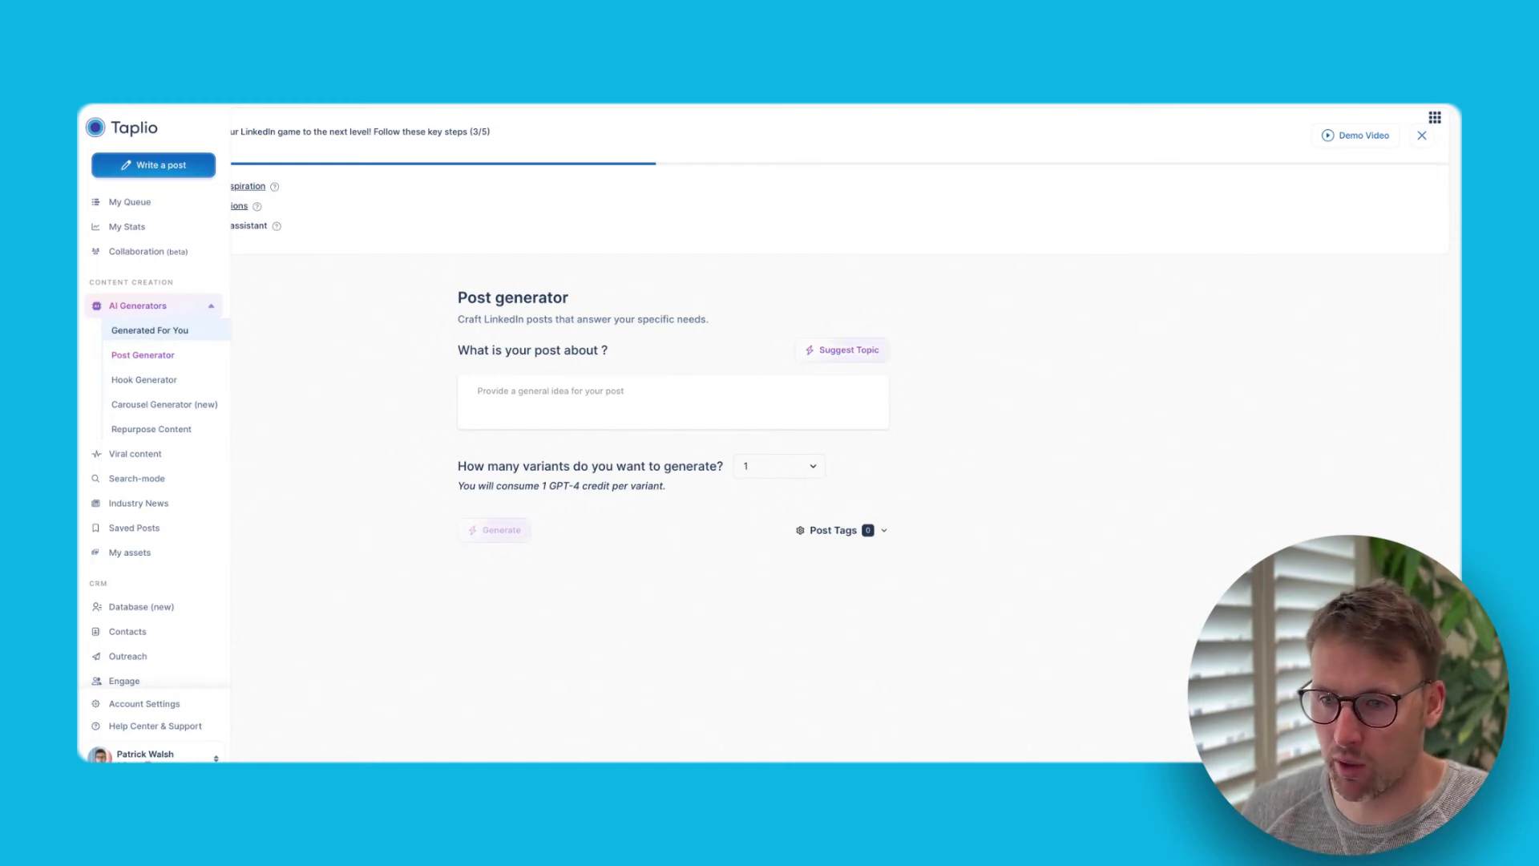
Visit the Hook generator and Carousel Generator, ending on Repurpose Content Into Posts
click(156, 381)
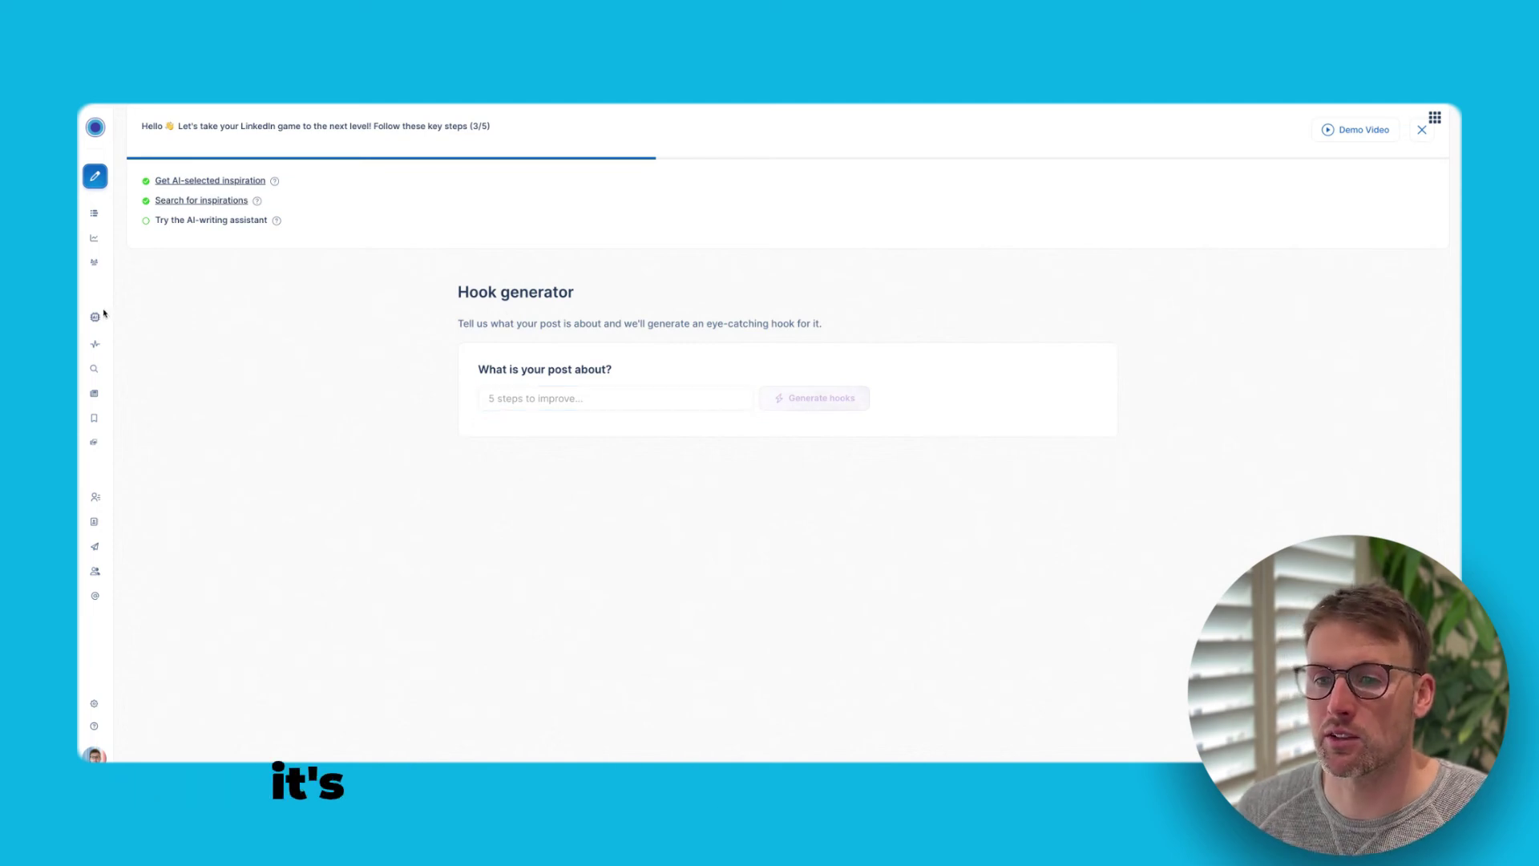
mouse_move(104, 405)
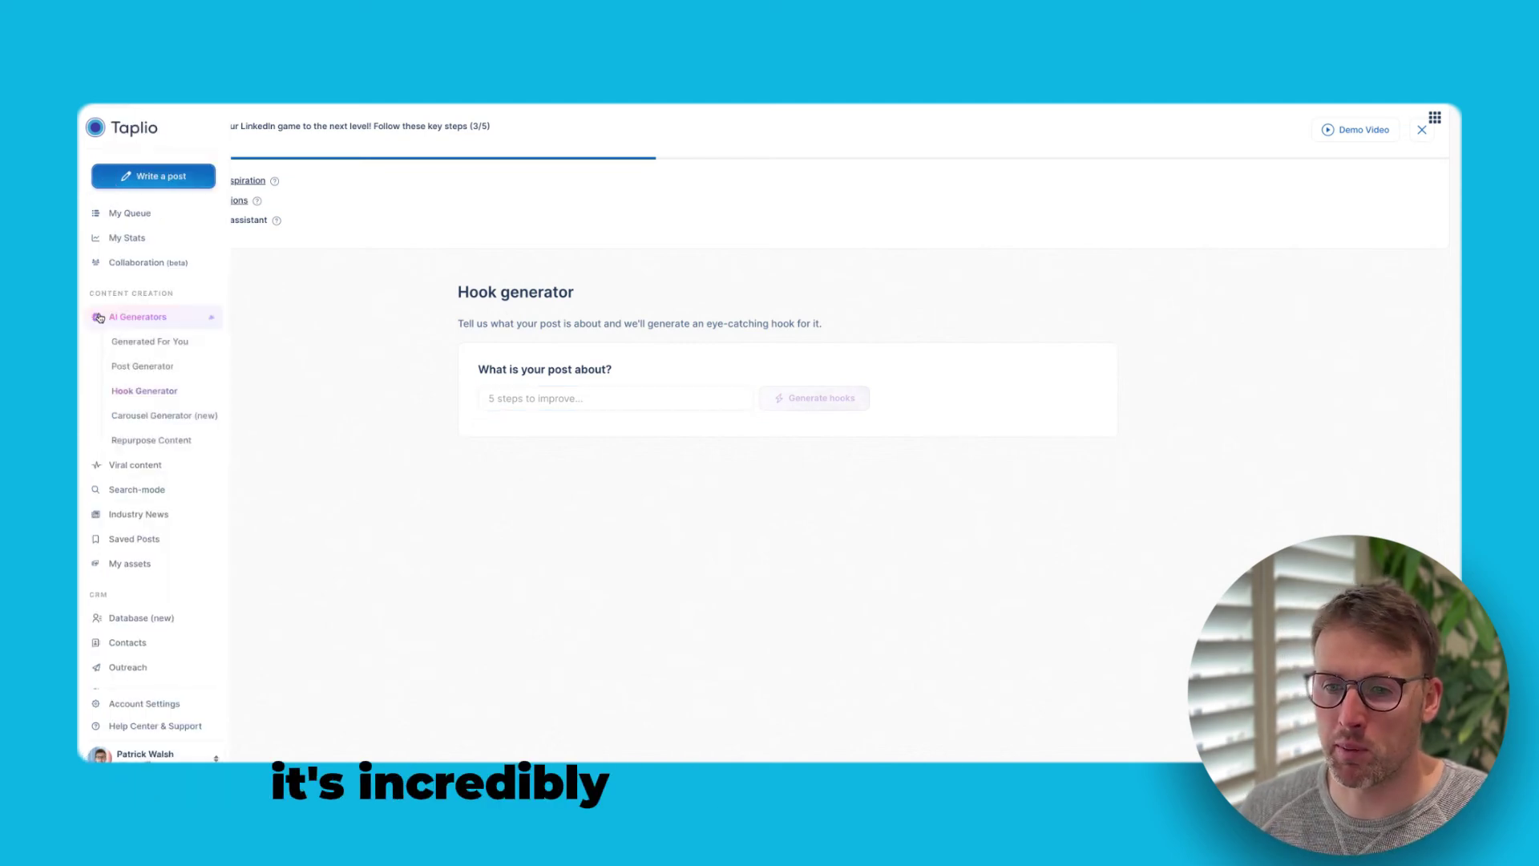
click(195, 416)
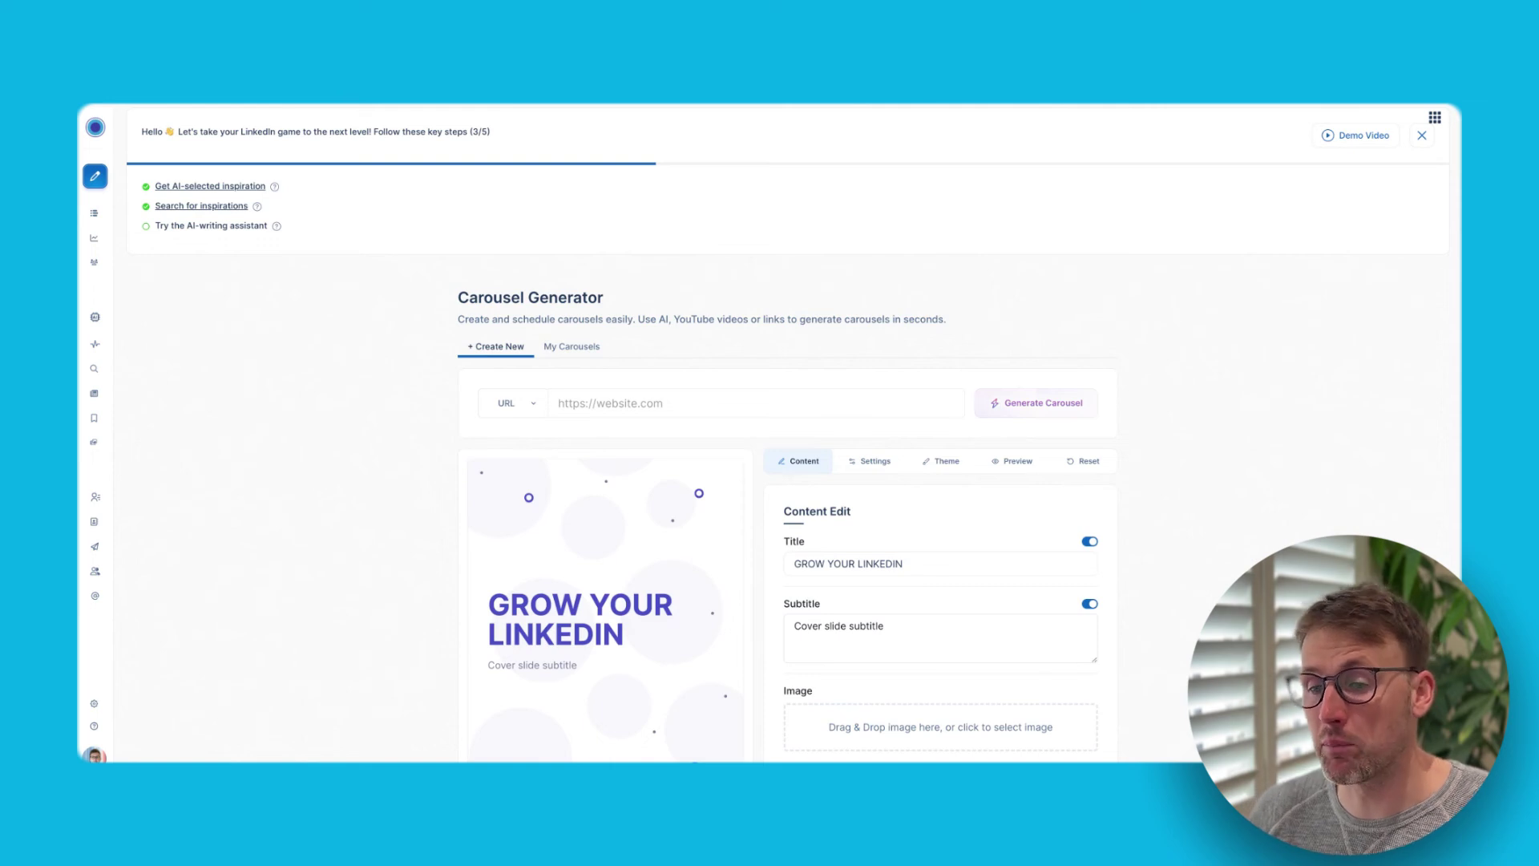
mouse_move(145, 383)
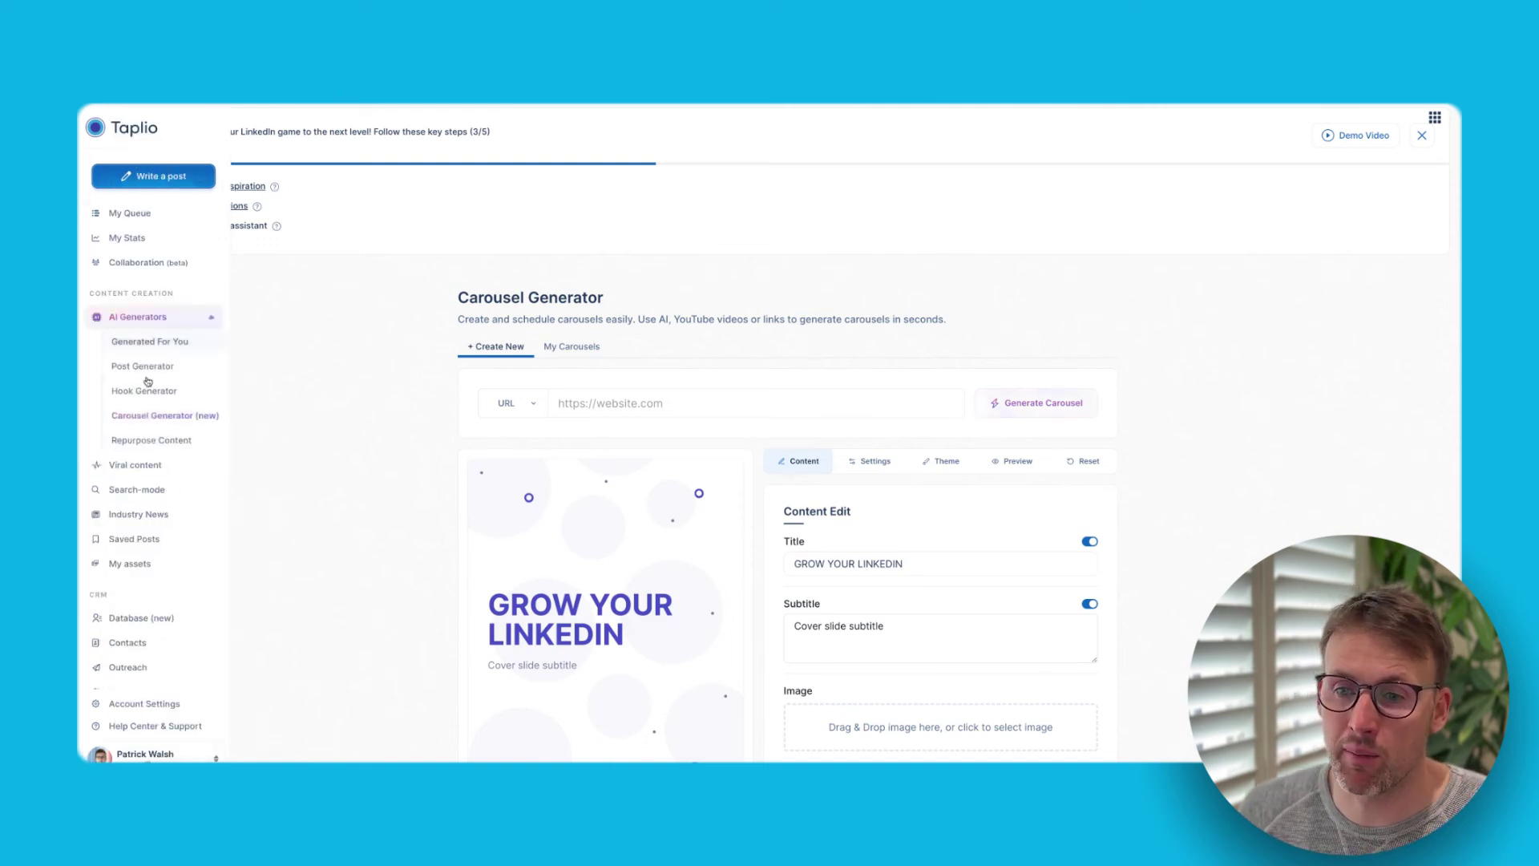
click(142, 440)
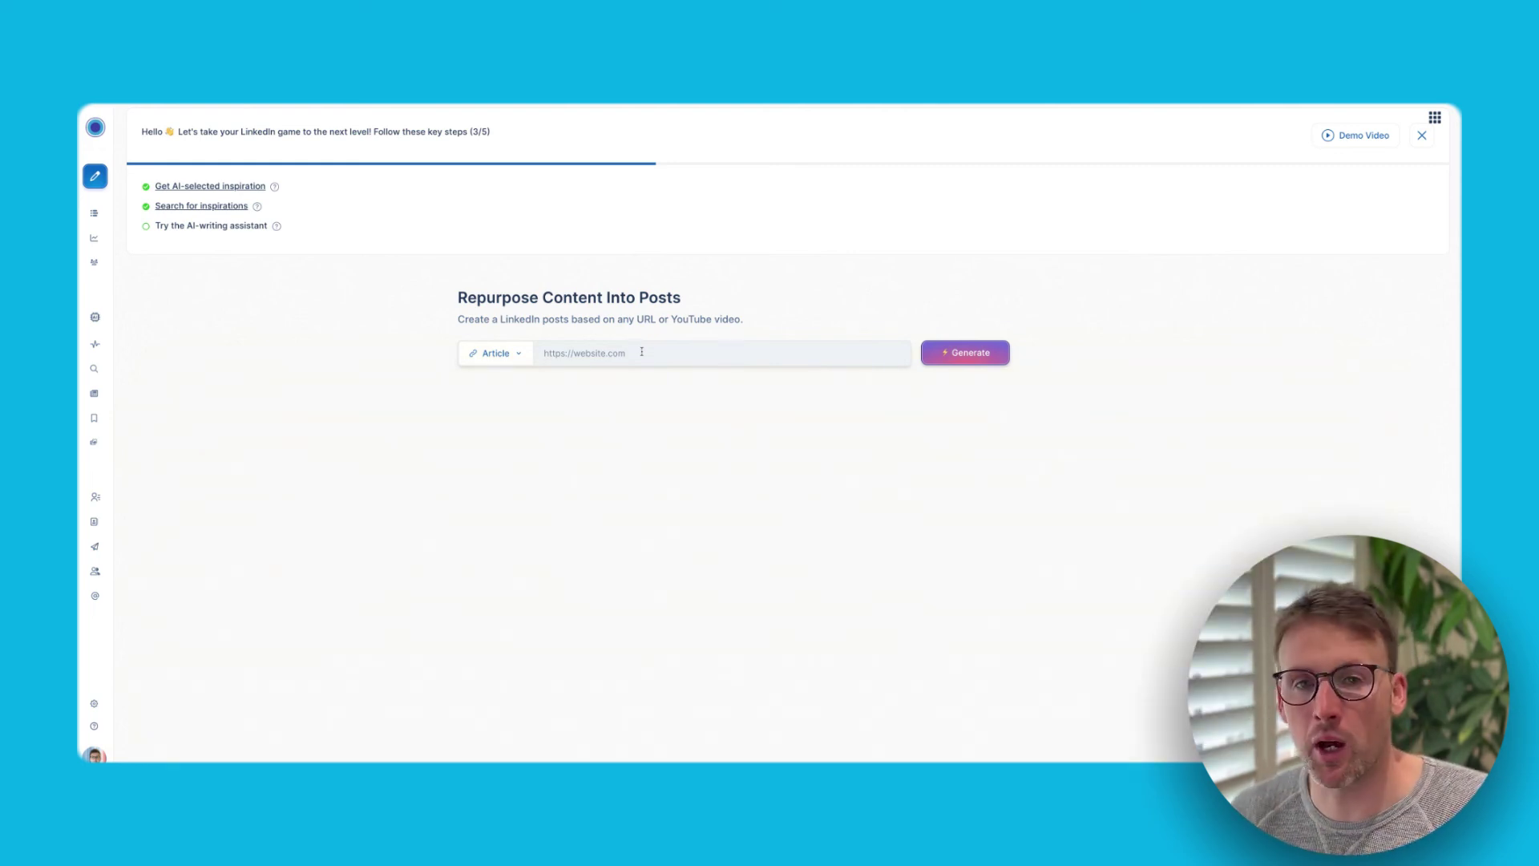
click(501, 354)
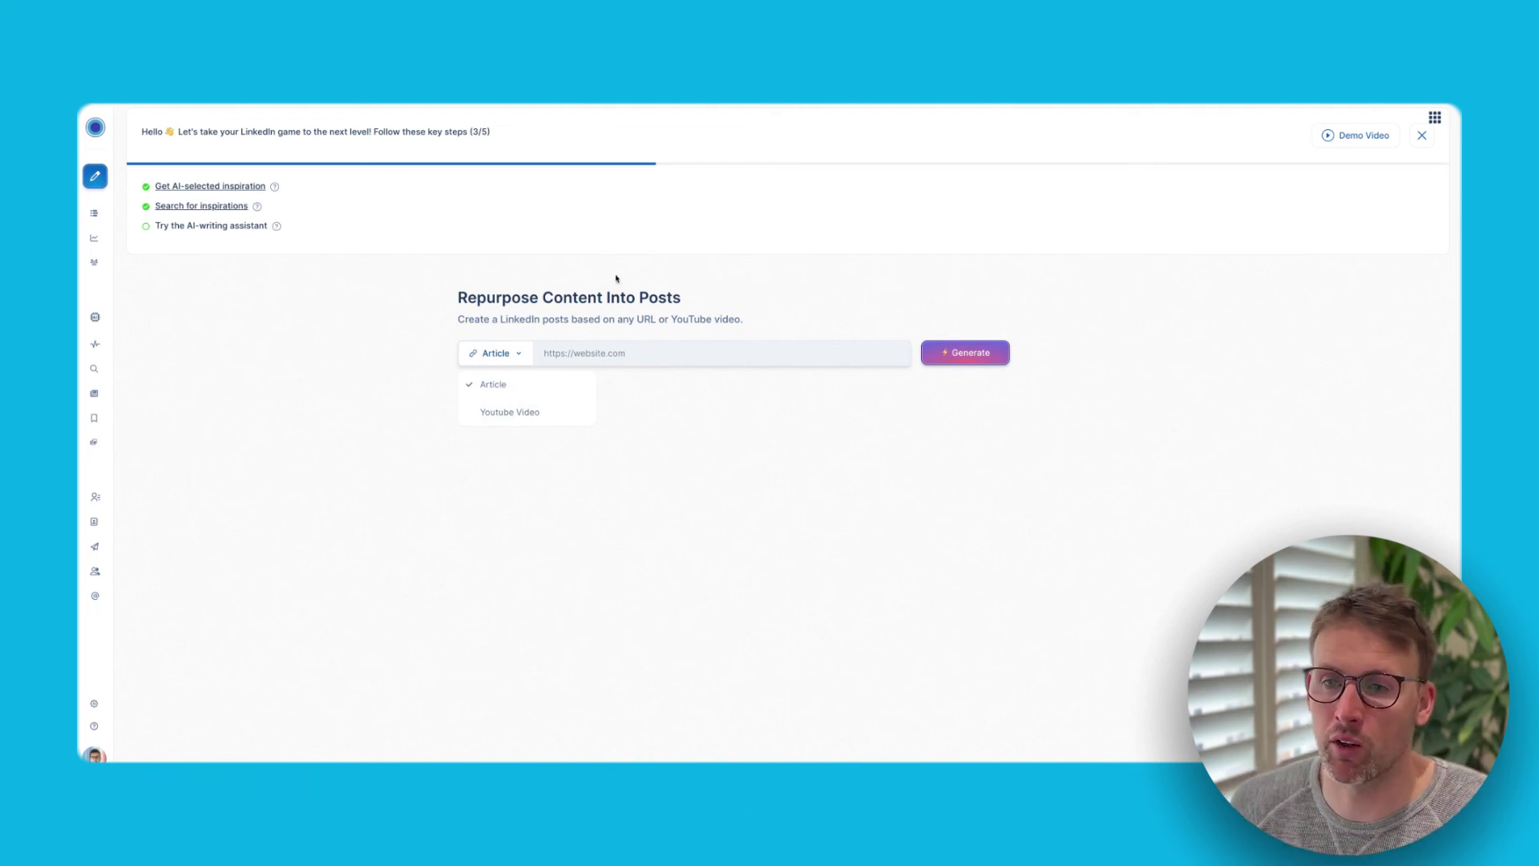
click(393, 298)
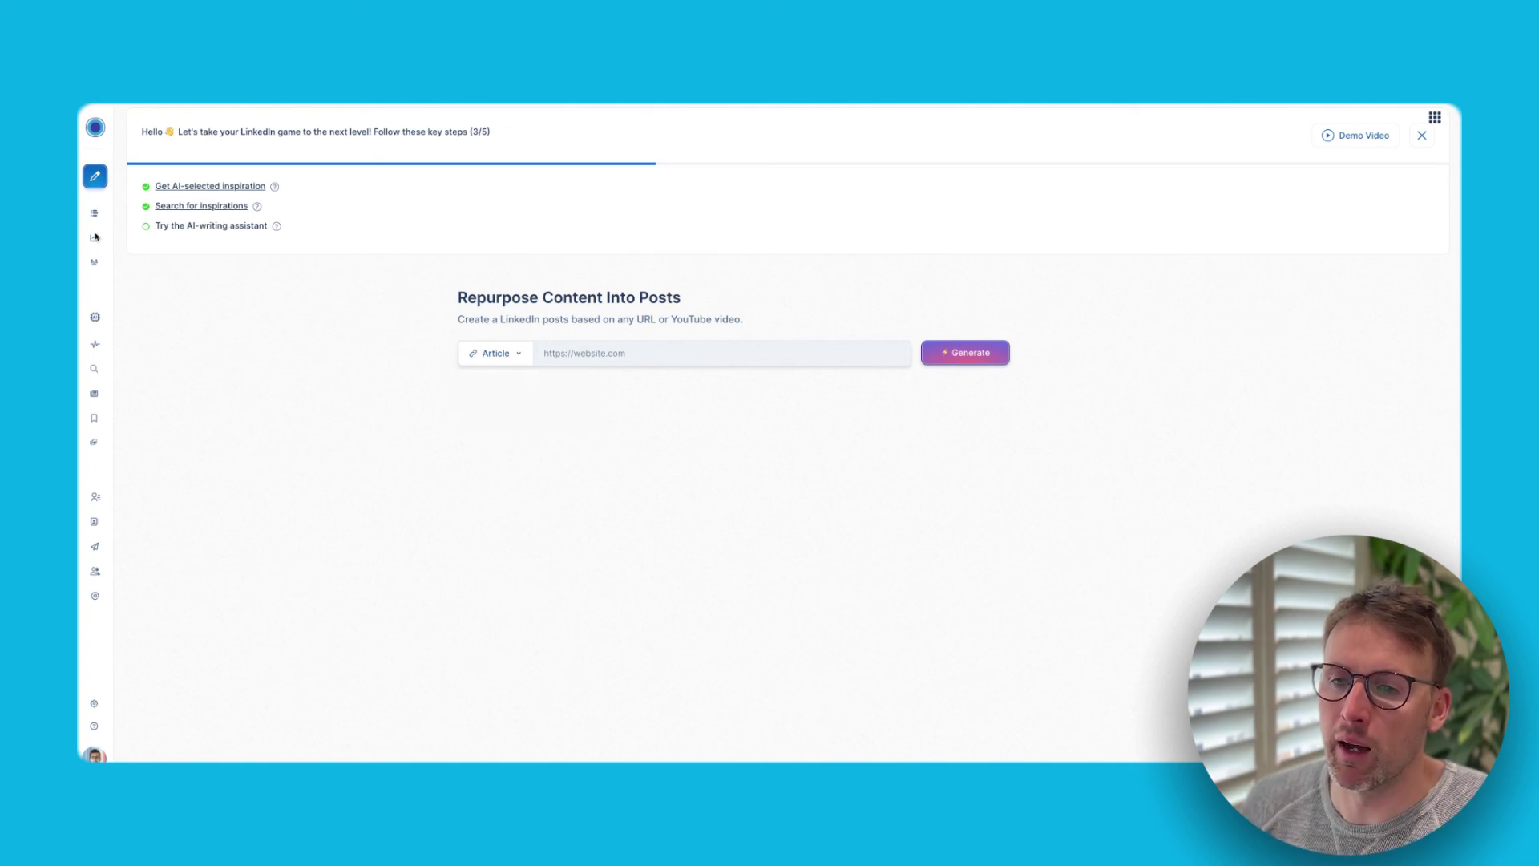
mouse_move(117, 241)
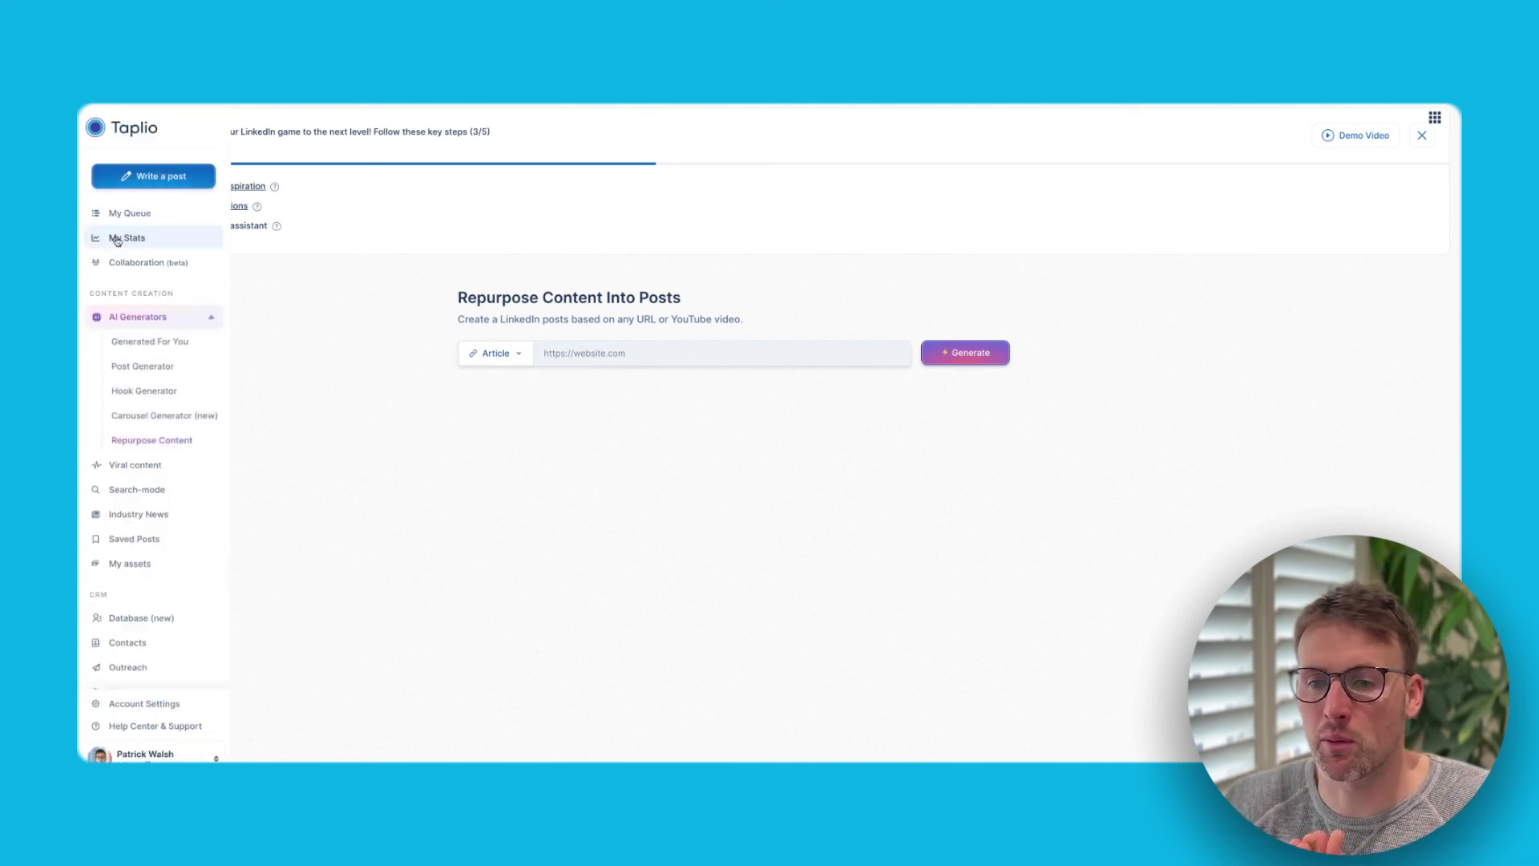